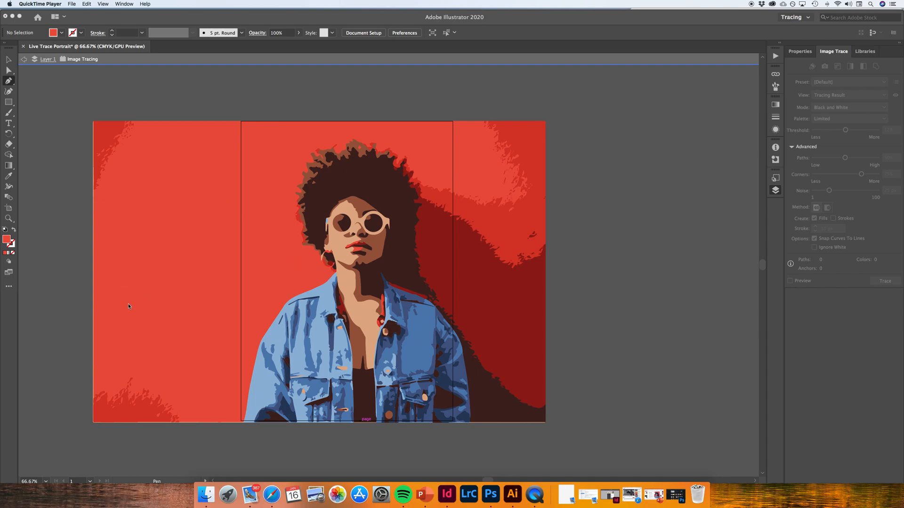
# Sample the bright red wall colour beside the portrait as the fill, with no stroke
pyautogui.click(213, 360)
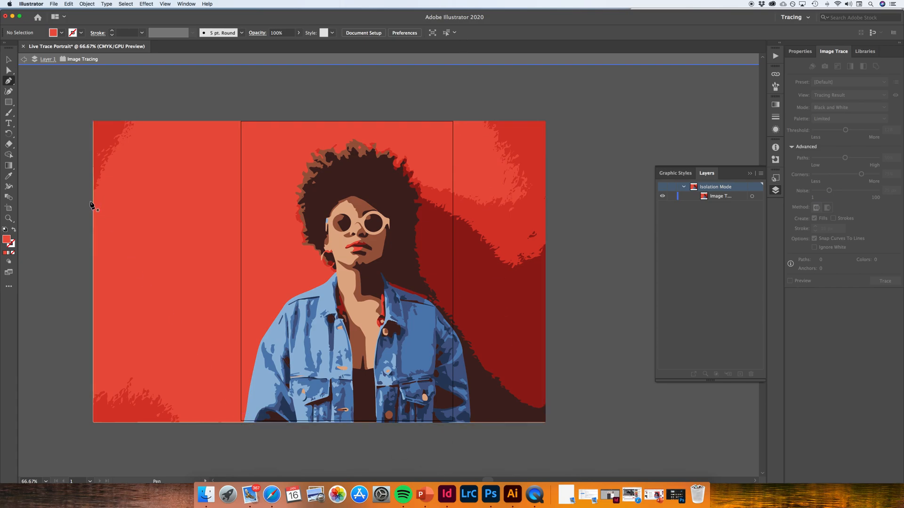
pyautogui.click(9, 176)
pyautogui.click(14, 230)
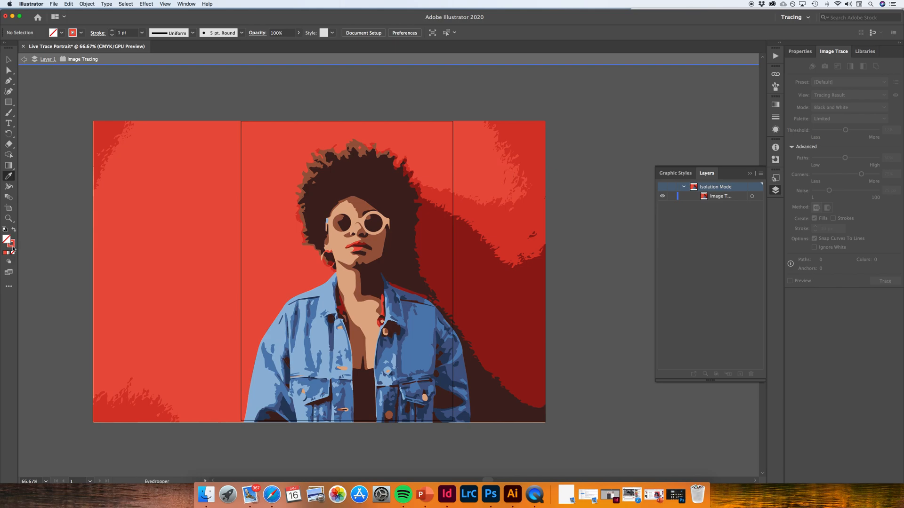
pyautogui.click(14, 230)
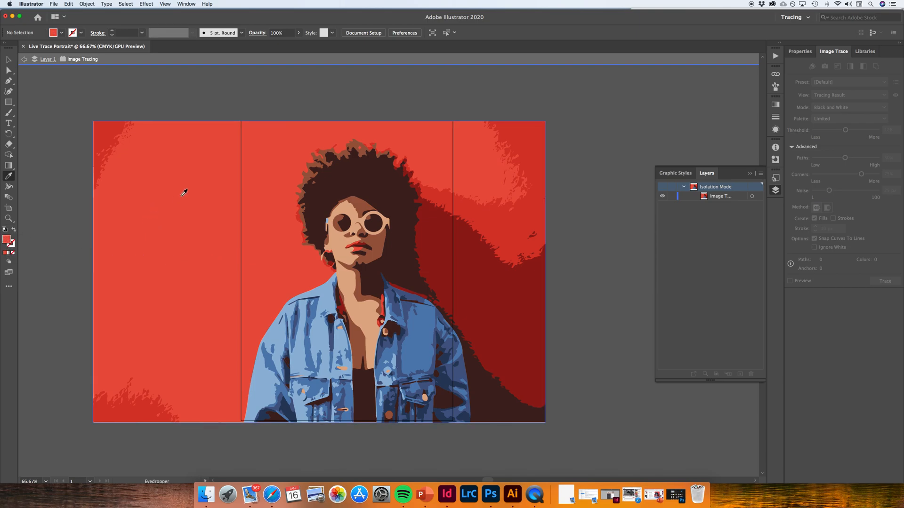
pyautogui.click(301, 352)
pyautogui.click(169, 277)
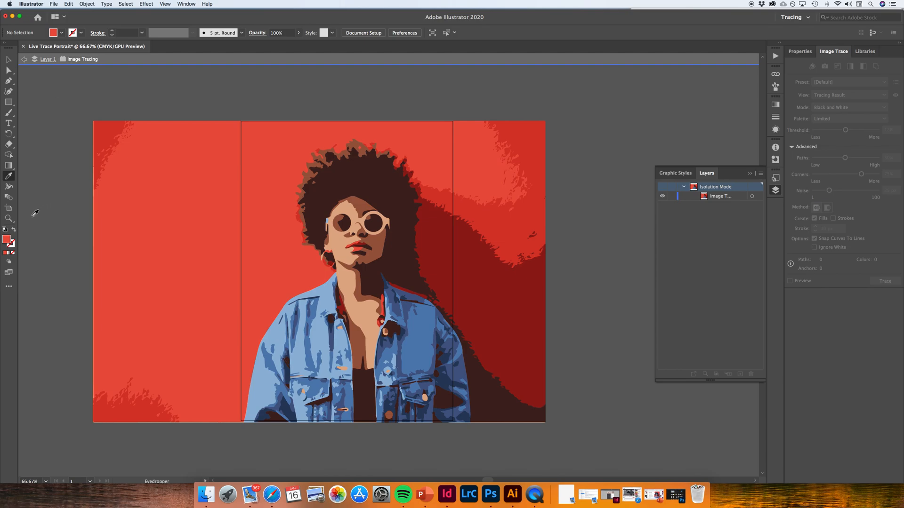
# Draw a closed triangular Pen path over the darker red patch in the wall's upper-left corner
pyautogui.click(9, 82)
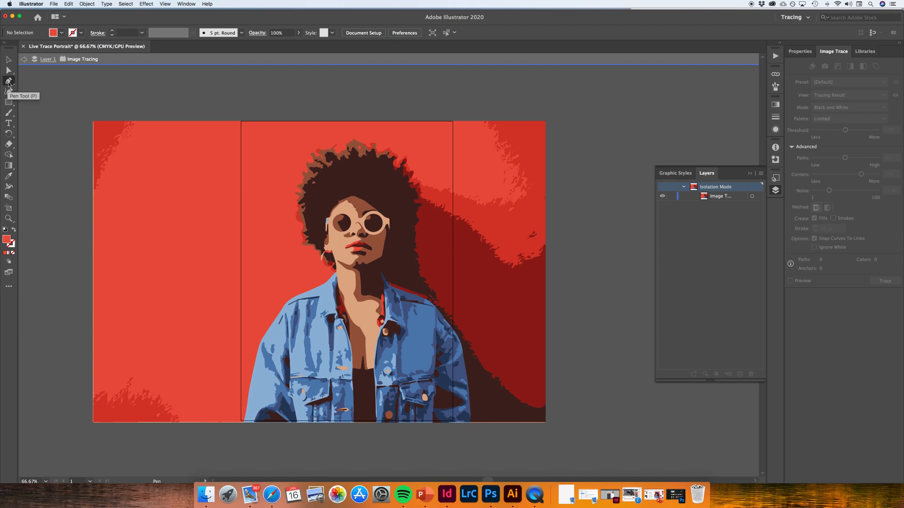
pyautogui.click(151, 124)
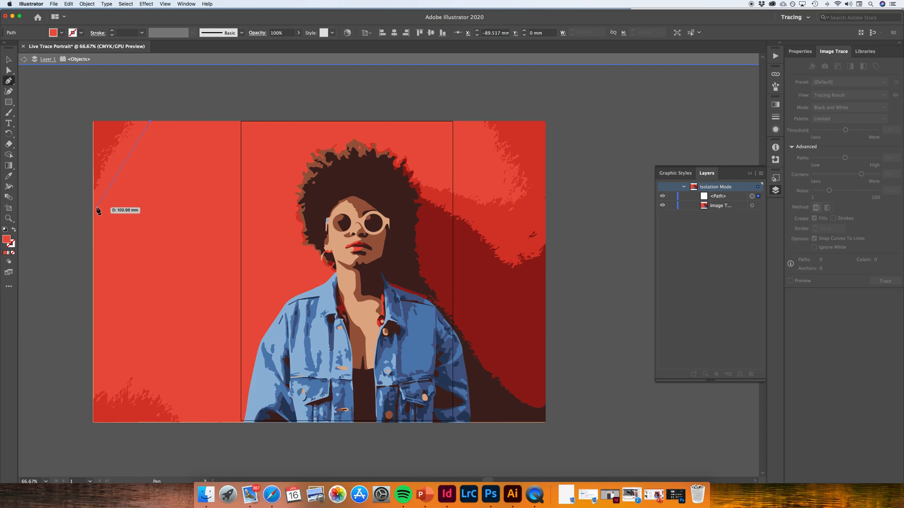
pyautogui.click(94, 207)
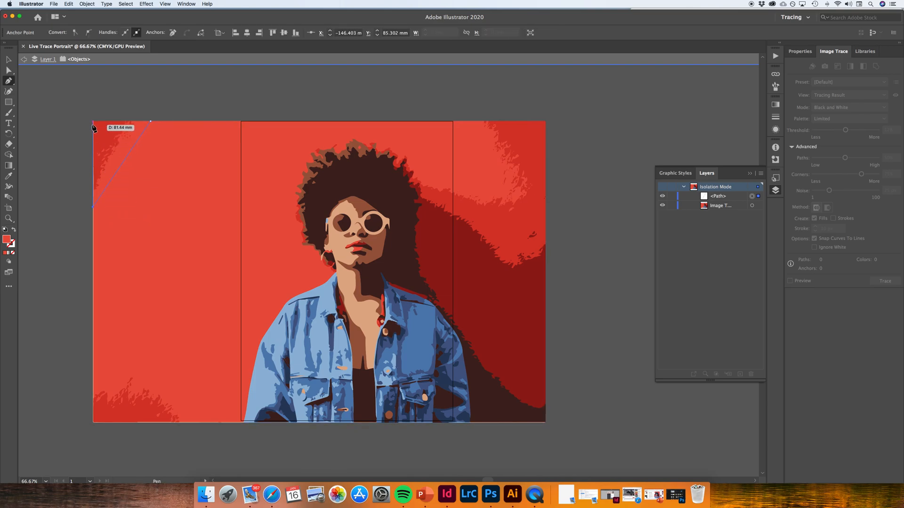
pyautogui.moveTo(93, 121); pyautogui.dragTo(151, 124)
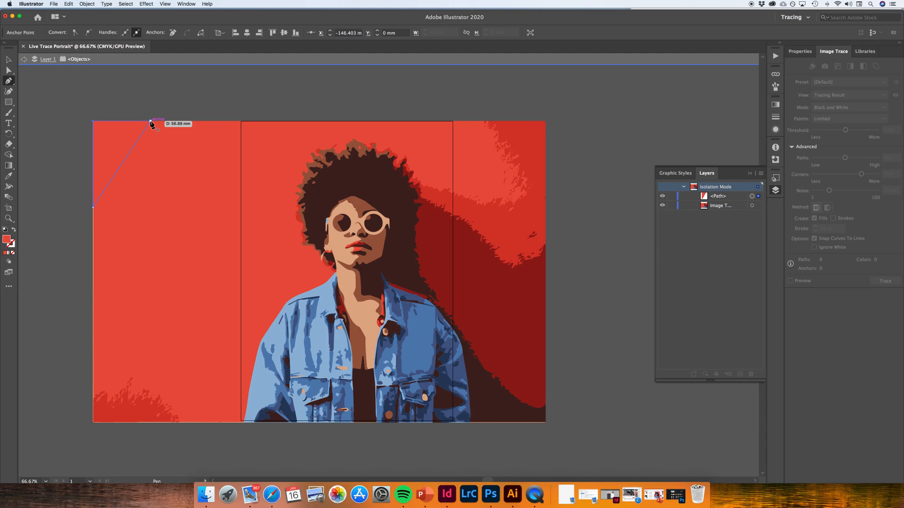
pyautogui.click(150, 121)
# Draw a closed five-point Pen path over the rough dark red patch in the wall's lower-left corner
pyautogui.click(93, 379)
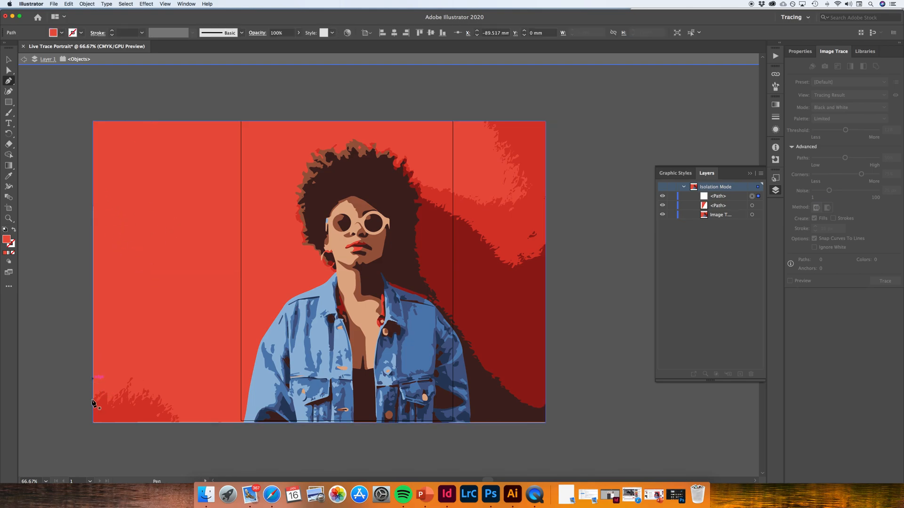
pyautogui.click(94, 422)
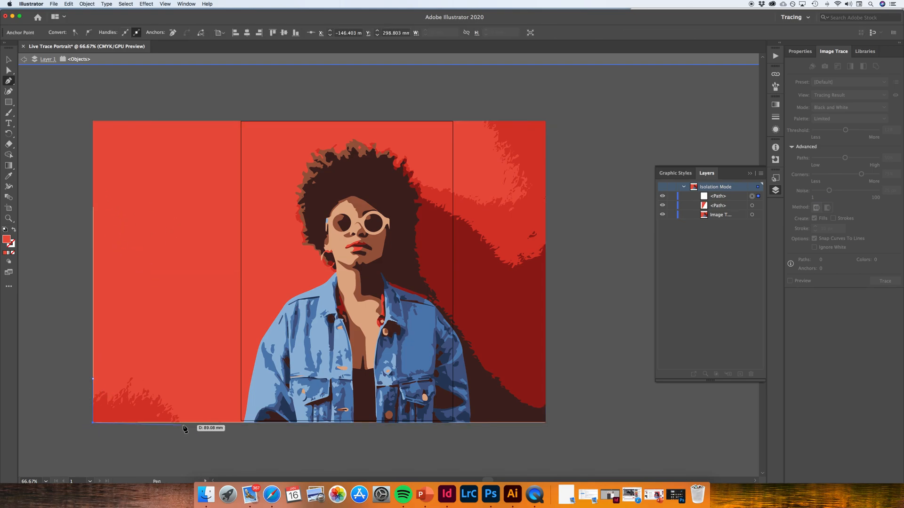
pyautogui.click(188, 422)
pyautogui.click(127, 370)
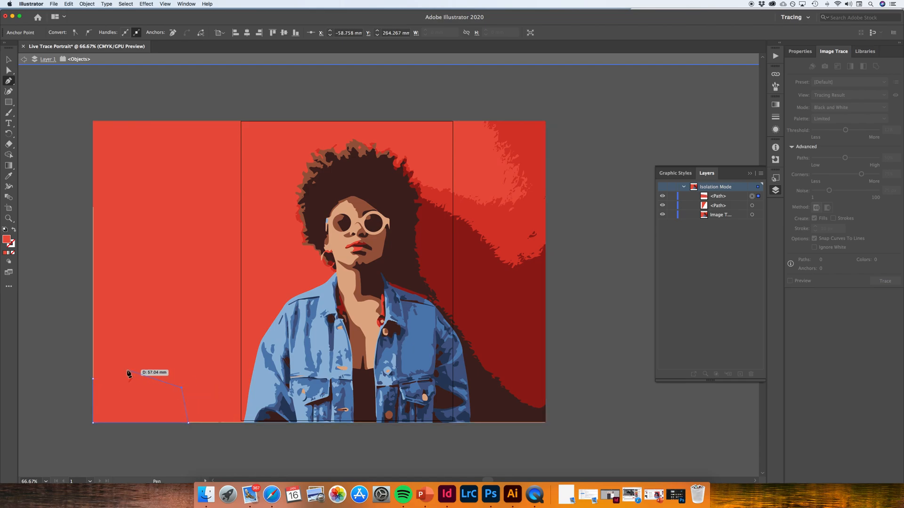
pyautogui.click(93, 379)
# Deselect the new patch and examine the covered wall corners, the denim jacket and the shadow beside the figure
pyautogui.hscroll(3, 529, 351)
pyautogui.hscroll(3, 530, 351)
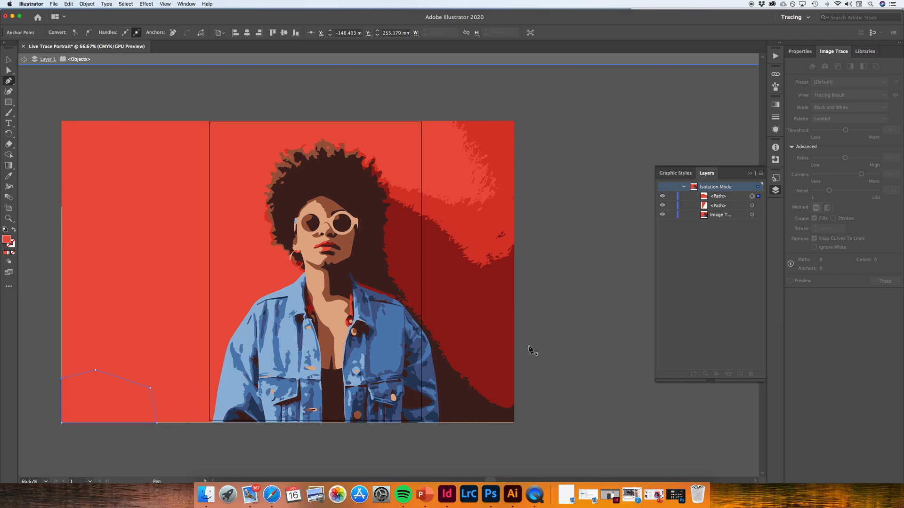
pyautogui.press('super+equal')
pyautogui.press('super+equal')
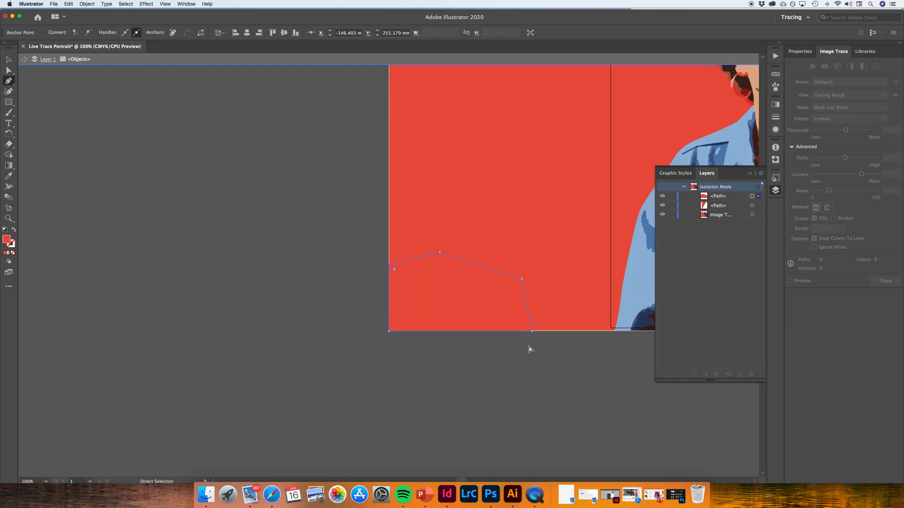
pyautogui.press('v')
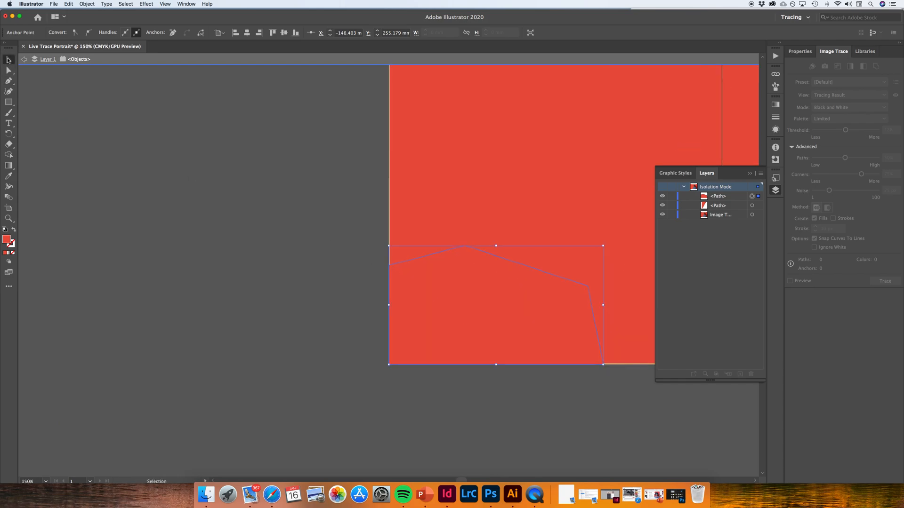
pyautogui.click(530, 205)
pyautogui.hscroll(-10, 327, 222)
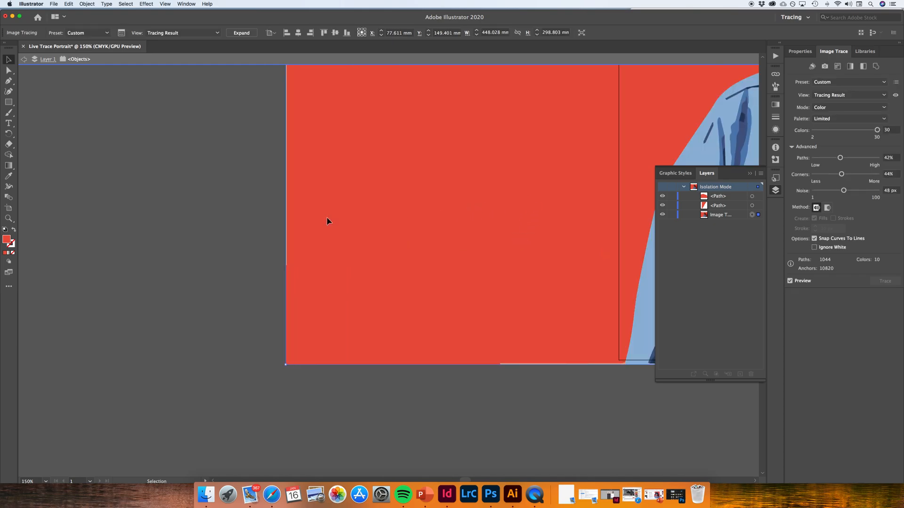
pyautogui.hscroll(15, 328, 222)
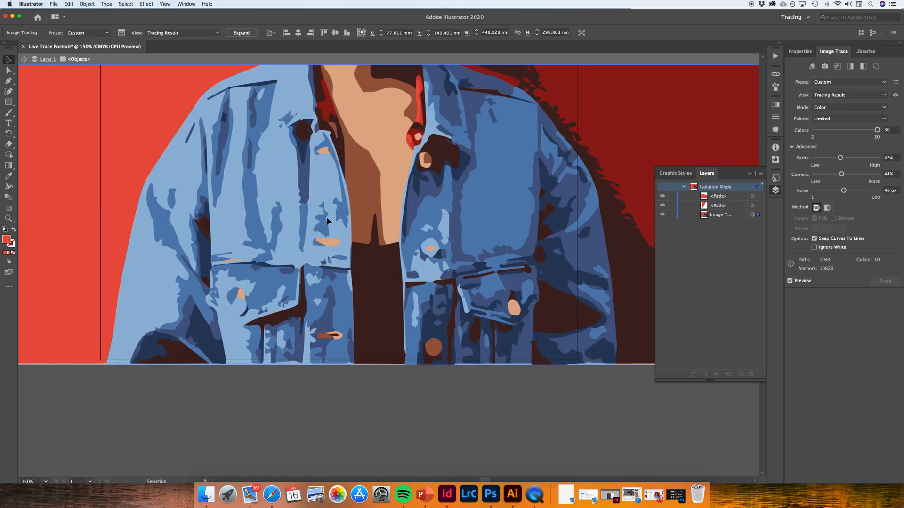
pyautogui.scroll(5, 328, 221)
pyautogui.hscroll(8, 328, 221)
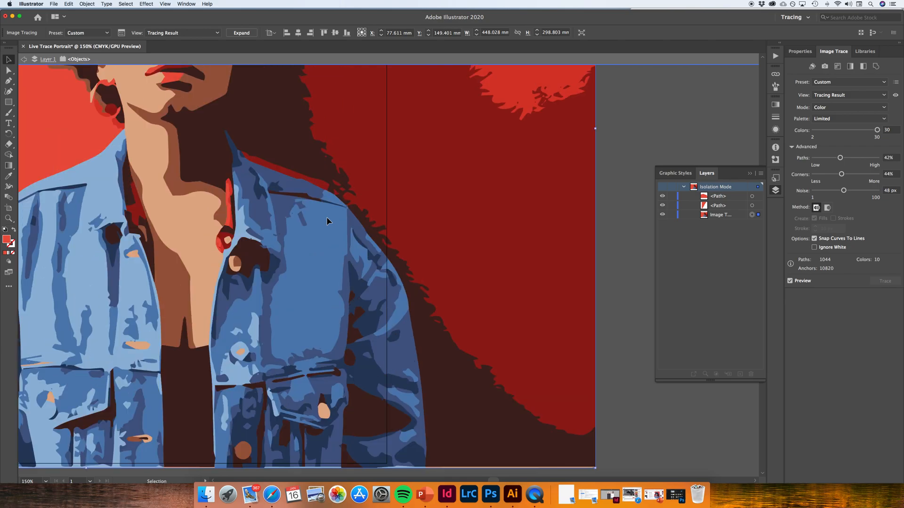
pyautogui.press('super+1')
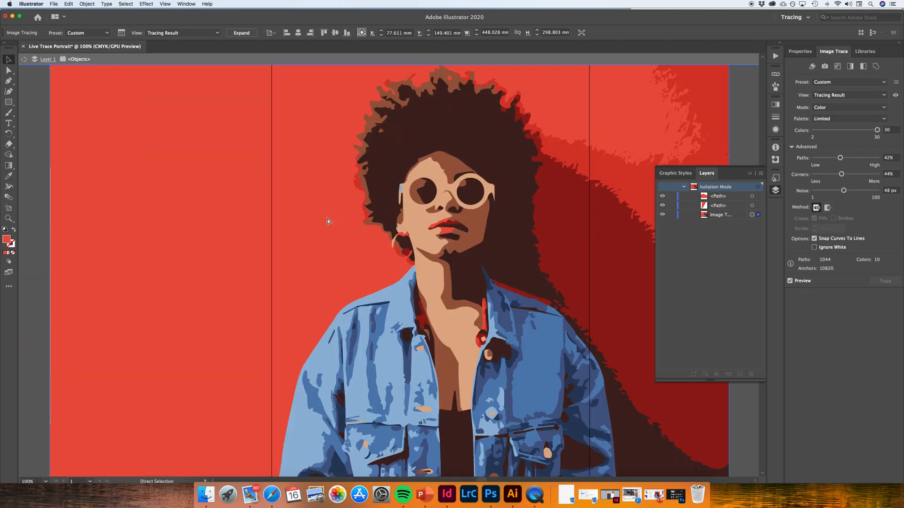
pyautogui.hscroll(10, 328, 221)
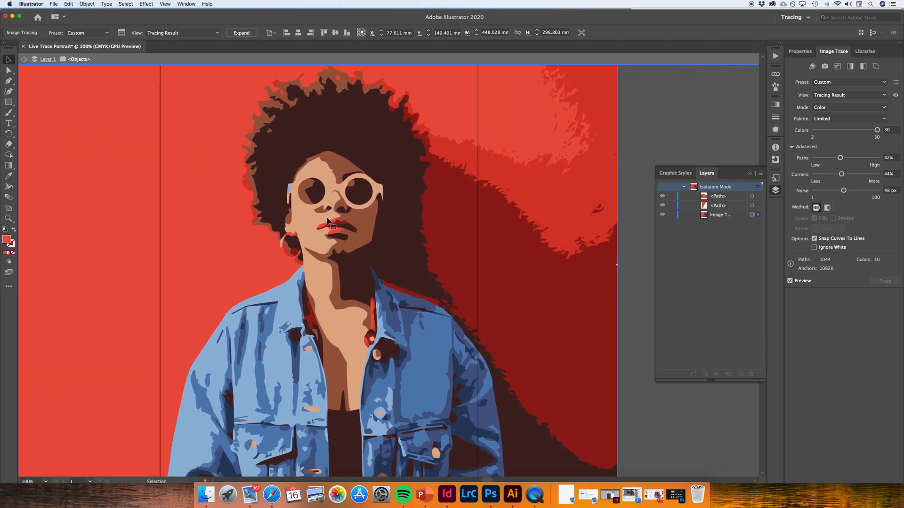
pyautogui.scroll(-3, 328, 221)
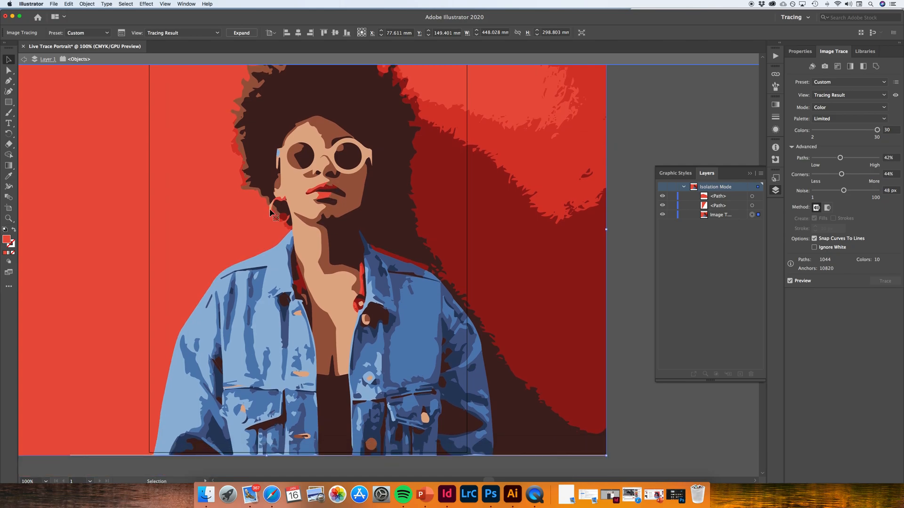
# Sample the dark red wall shadow beside the jacket as the new fill colour
pyautogui.click(8, 81)
pyautogui.press('super')
pyautogui.press('super+equal')
pyautogui.hscroll(5, 373, 250)
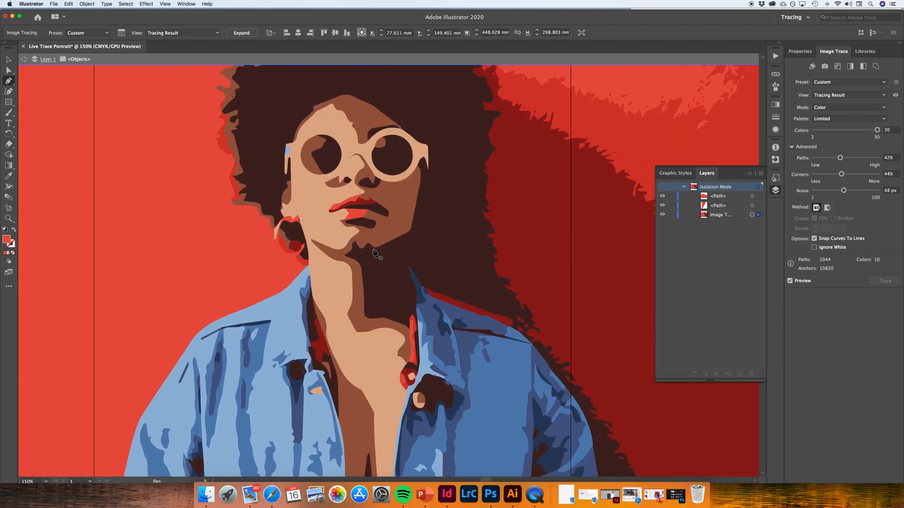
pyautogui.hscroll(5, 375, 255)
pyautogui.scroll(-5, 375, 254)
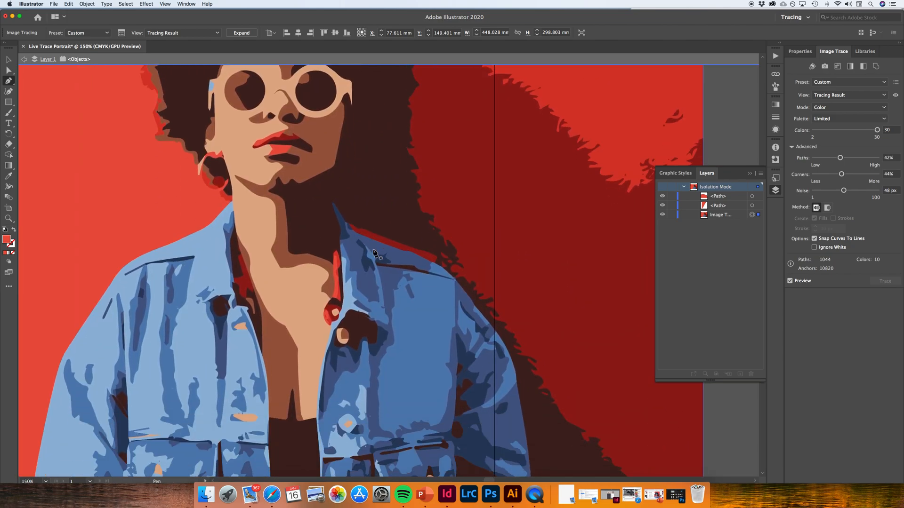
pyautogui.scroll(-2, 375, 254)
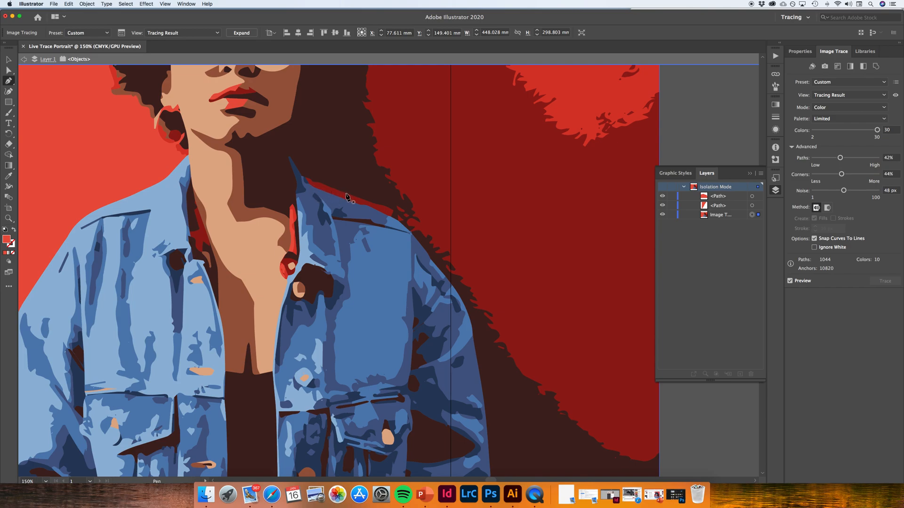
pyautogui.scroll(2, 408, 180)
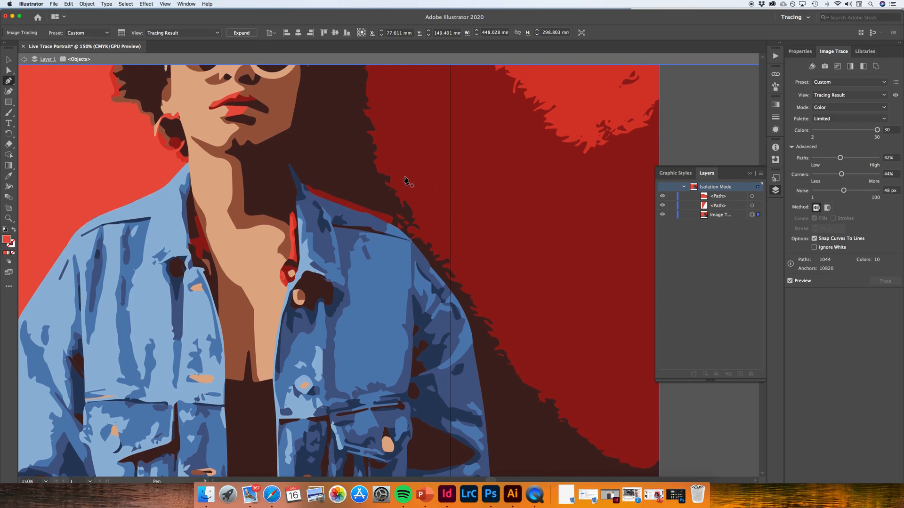
pyautogui.scroll(1, 408, 180)
pyautogui.scroll(-3, 408, 179)
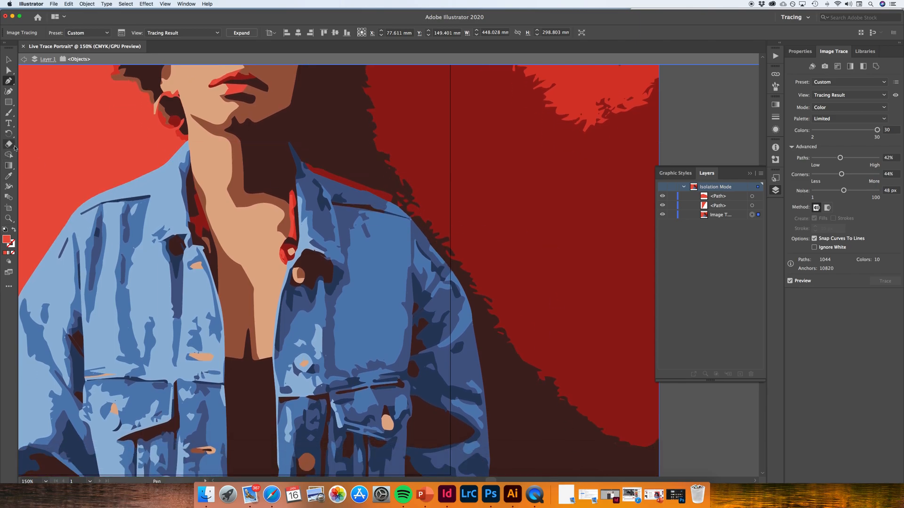
pyautogui.click(9, 176)
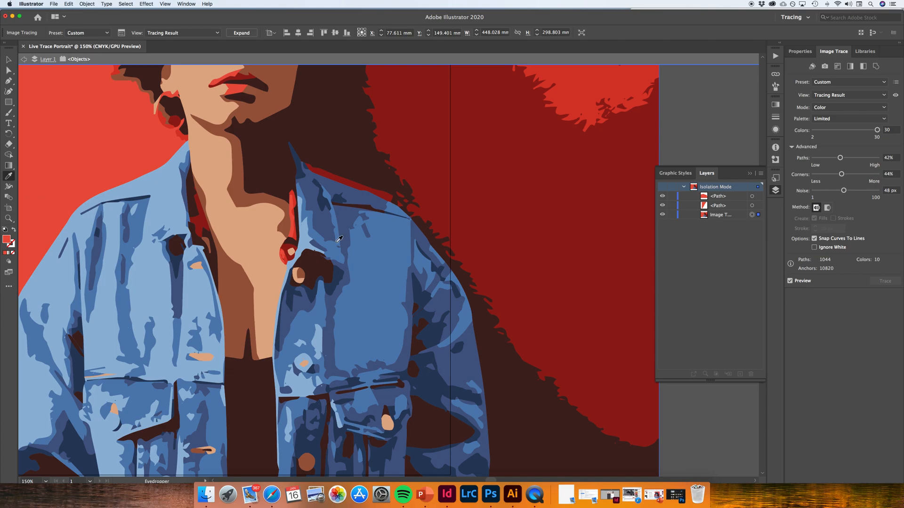
pyautogui.click(557, 341)
pyautogui.scroll(3, 480, 330)
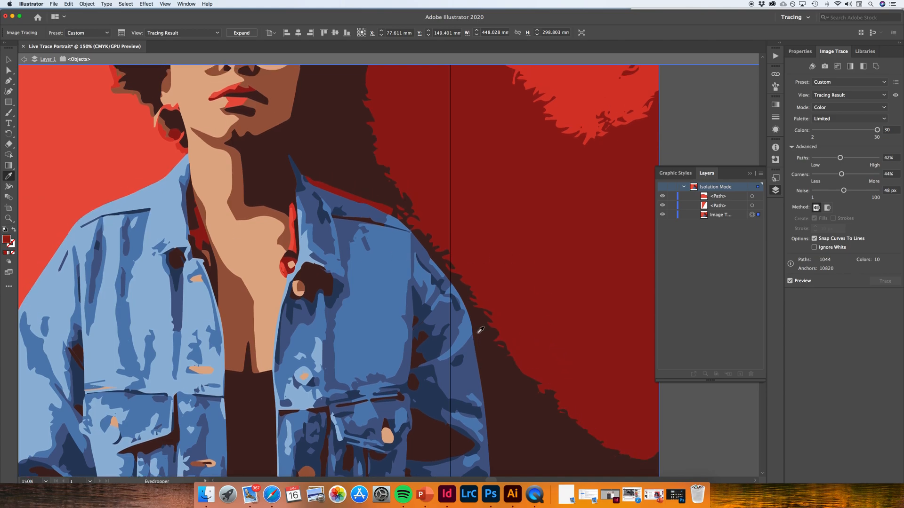
pyautogui.scroll(-5, 481, 330)
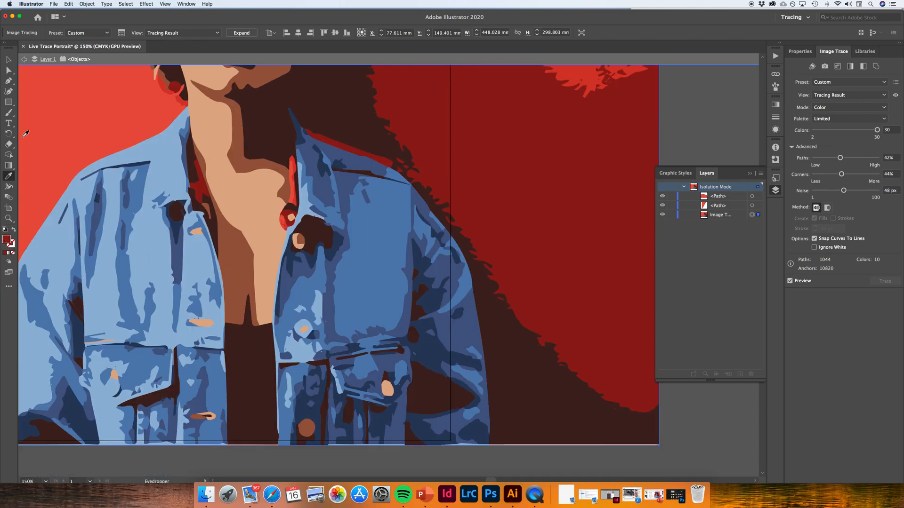
pyautogui.click(8, 81)
pyautogui.moveTo(488, 445); pyautogui.dragTo(489, 409)
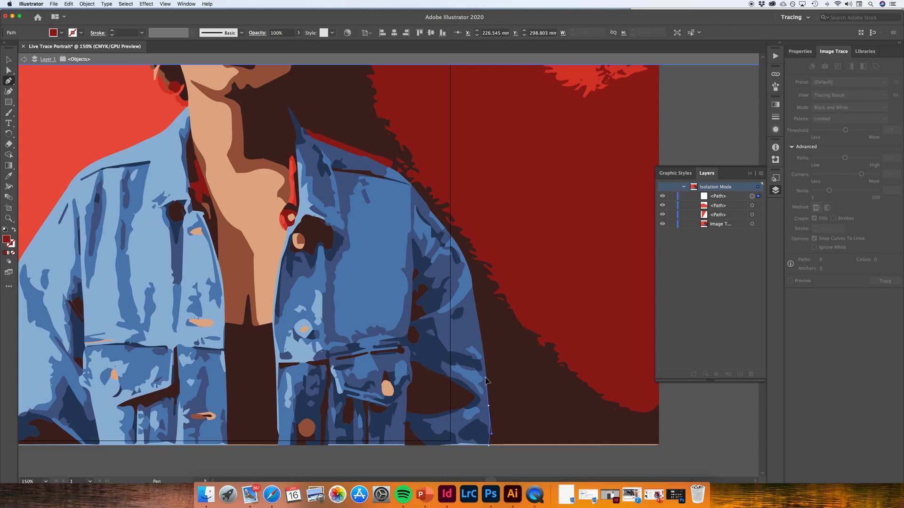
pyautogui.moveTo(487, 381); pyautogui.dragTo(509, 399)
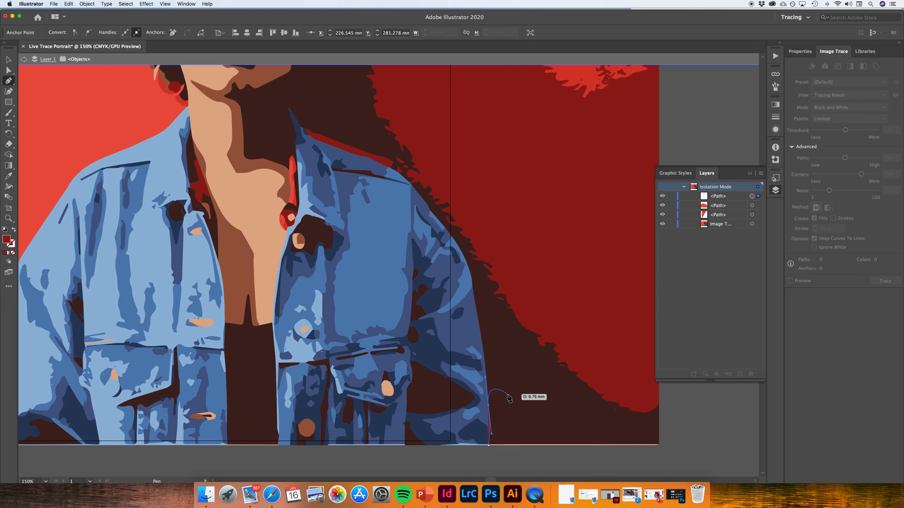
pyautogui.press('super+z')
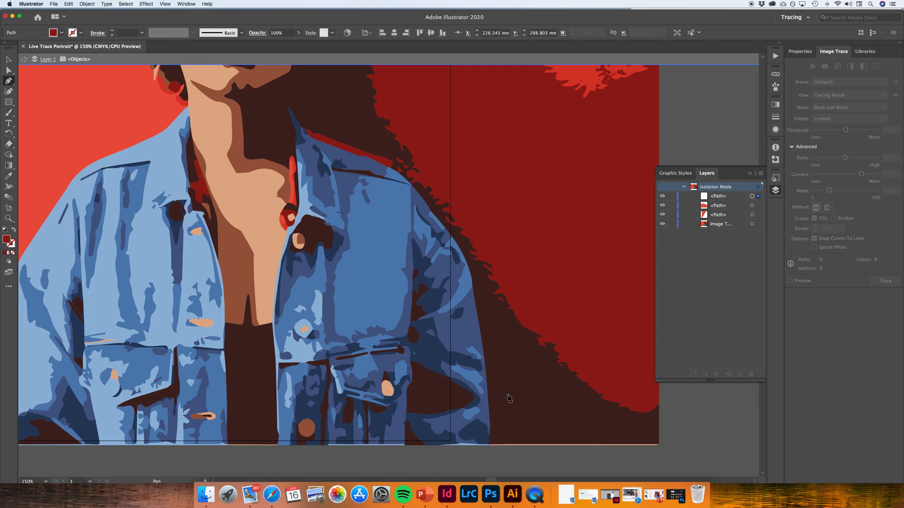
pyautogui.scroll(-3, 509, 428)
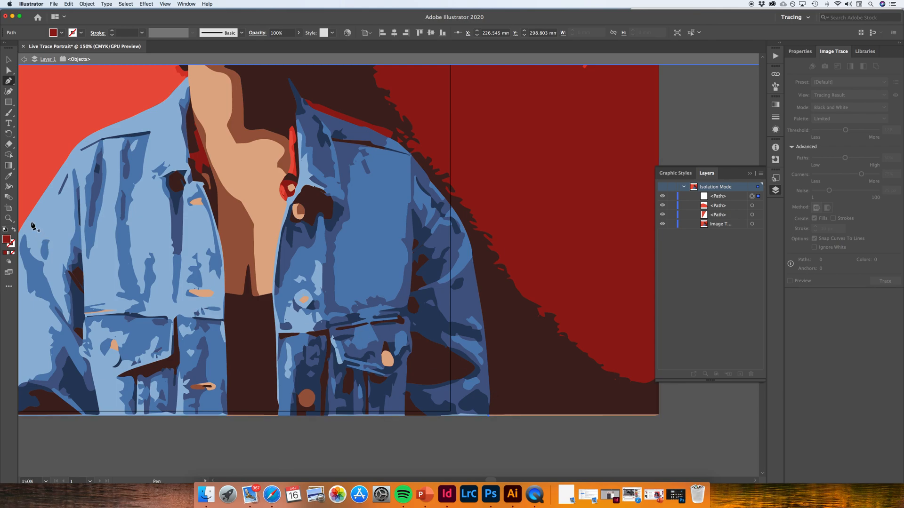
# Set the Pen to draw with no fill and a dark red stroke, and discard the stray starting anchor at the jacket's bottom edge
pyautogui.click(8, 81)
pyautogui.click(14, 230)
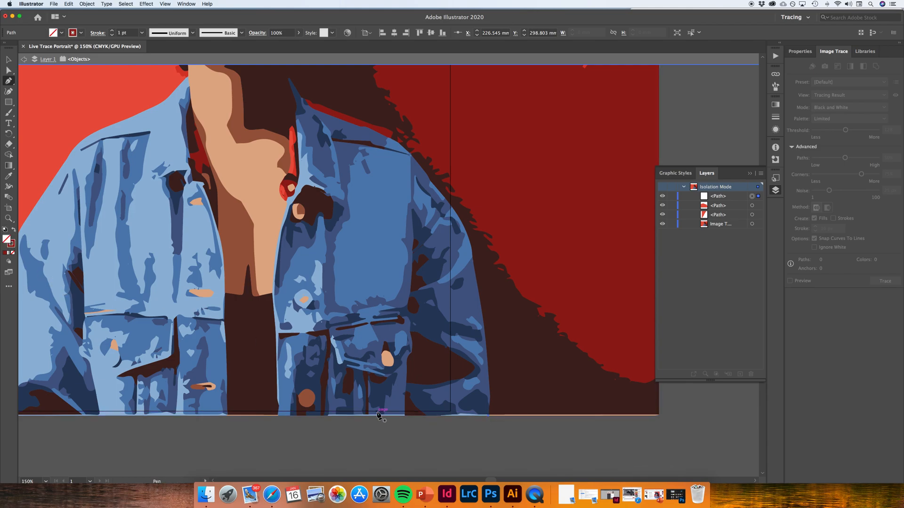
pyautogui.click(489, 417)
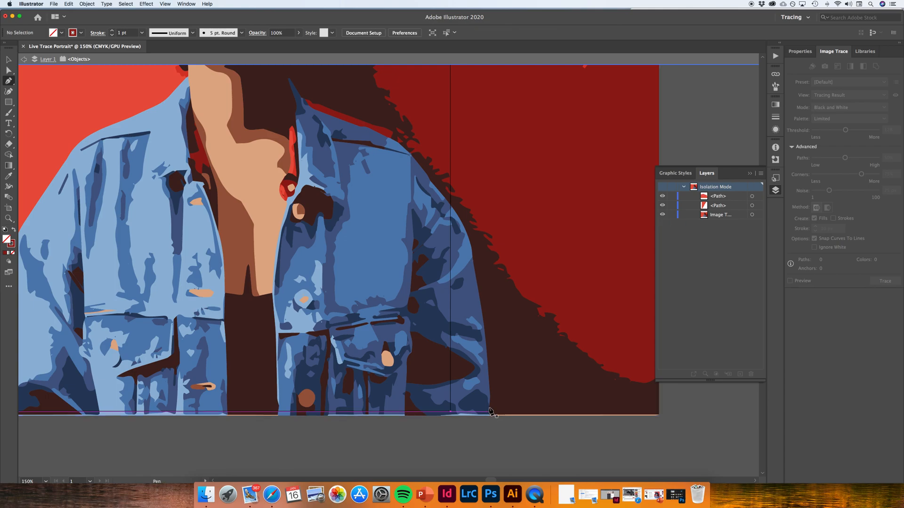
pyautogui.click(489, 416)
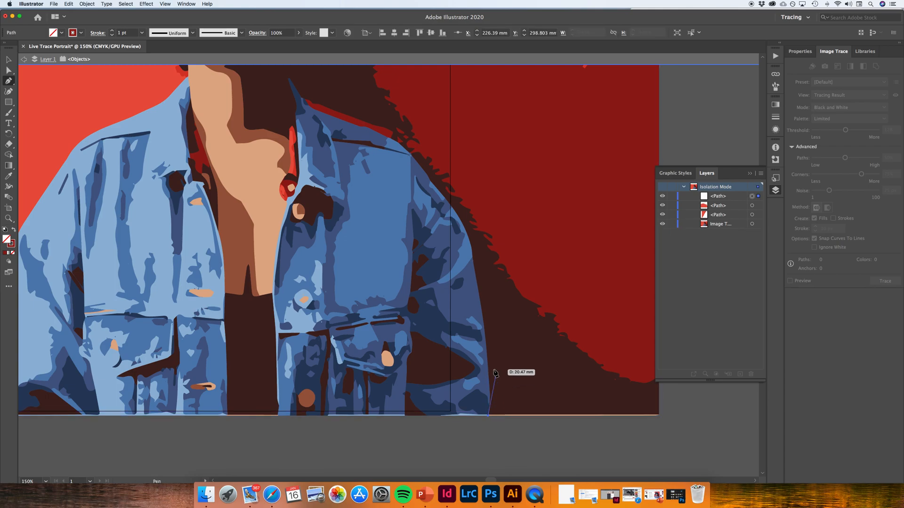
pyautogui.press('super+equal')
pyautogui.press('super+equal')
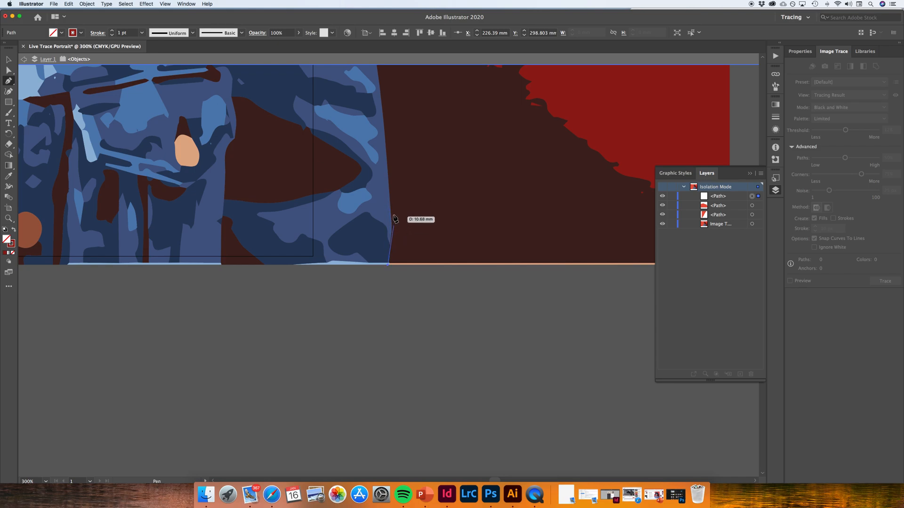
pyautogui.click(390, 193)
pyautogui.moveTo(390, 193); pyautogui.dragTo(385, 148)
pyautogui.moveTo(385, 150); pyautogui.dragTo(385, 149)
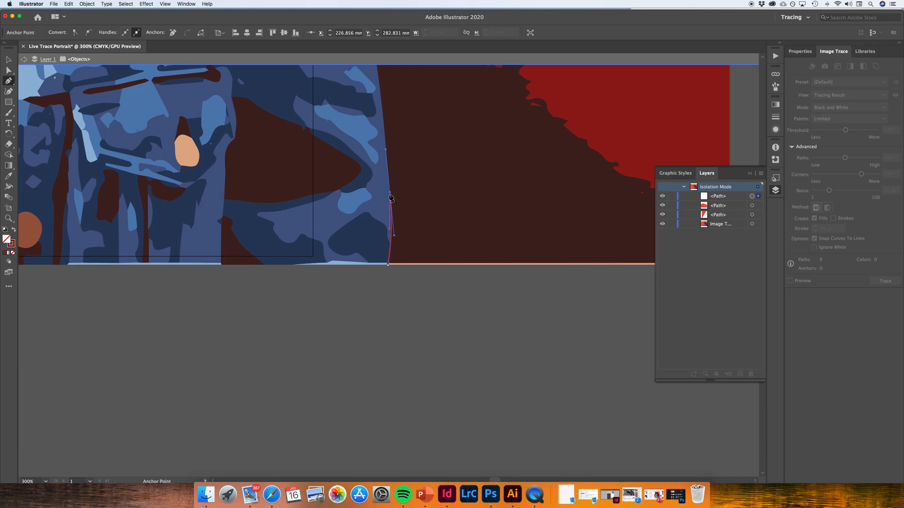
pyautogui.scroll(3, 391, 196)
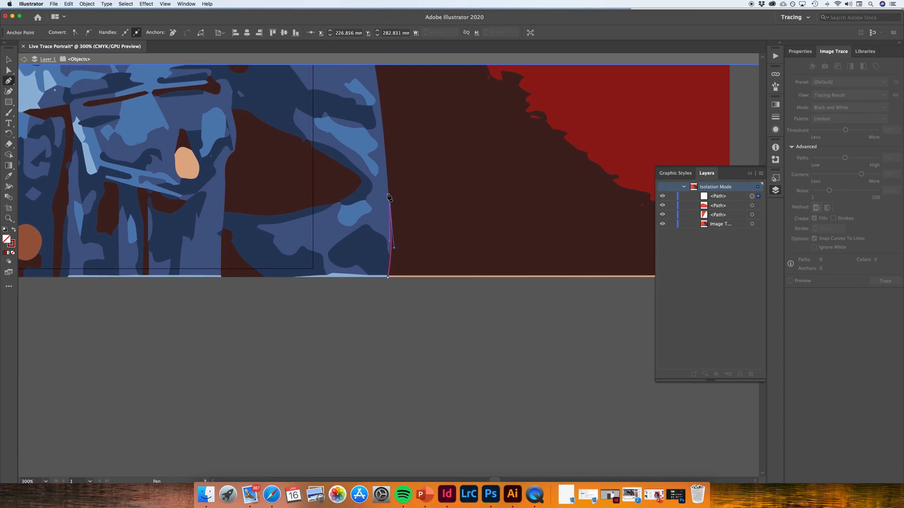
pyautogui.scroll(10, 389, 196)
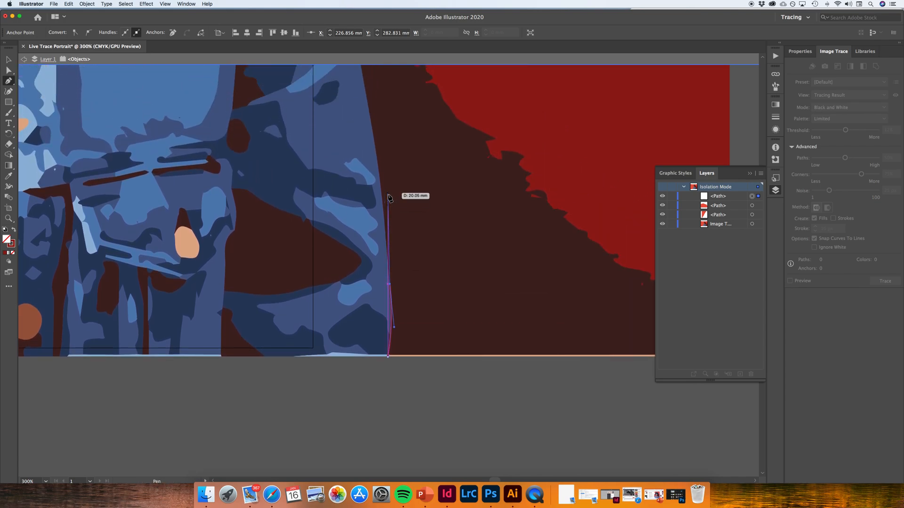
pyautogui.scroll(6, 389, 198)
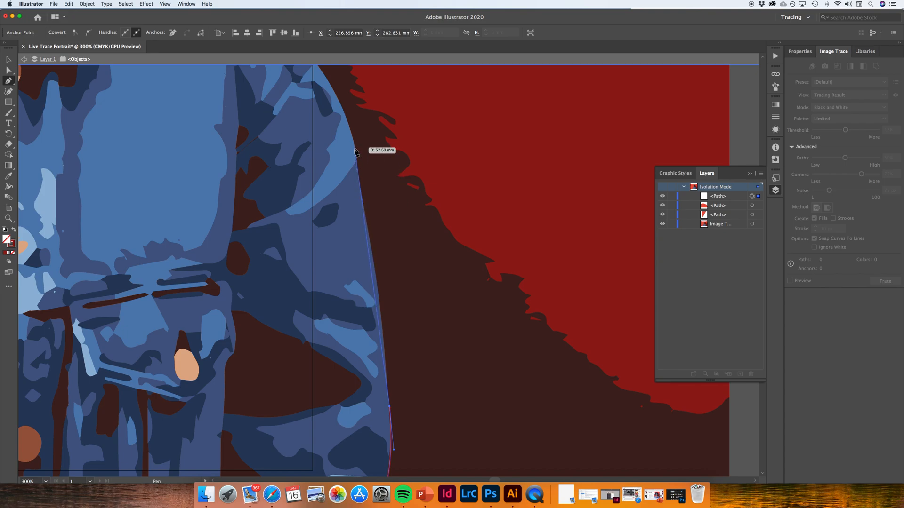
pyautogui.click(361, 187)
pyautogui.moveTo(351, 175); pyautogui.dragTo(355, 149)
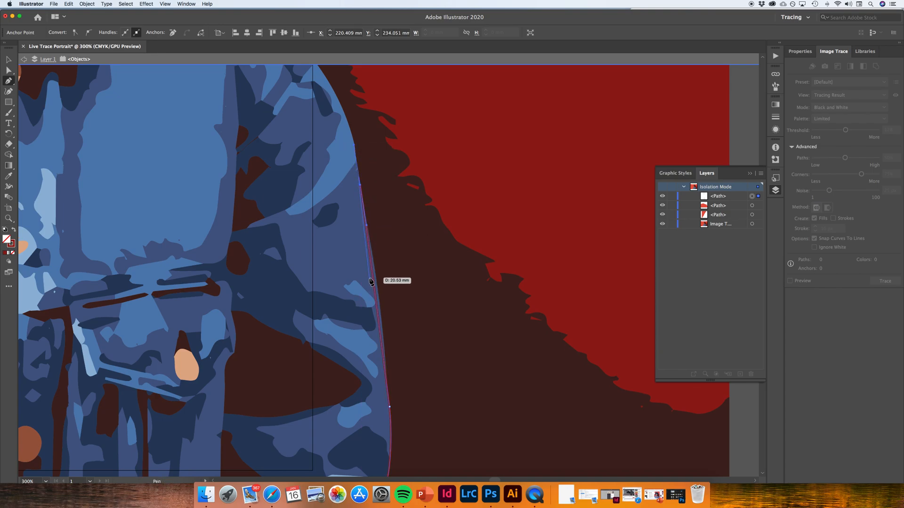
pyautogui.press('super+z')
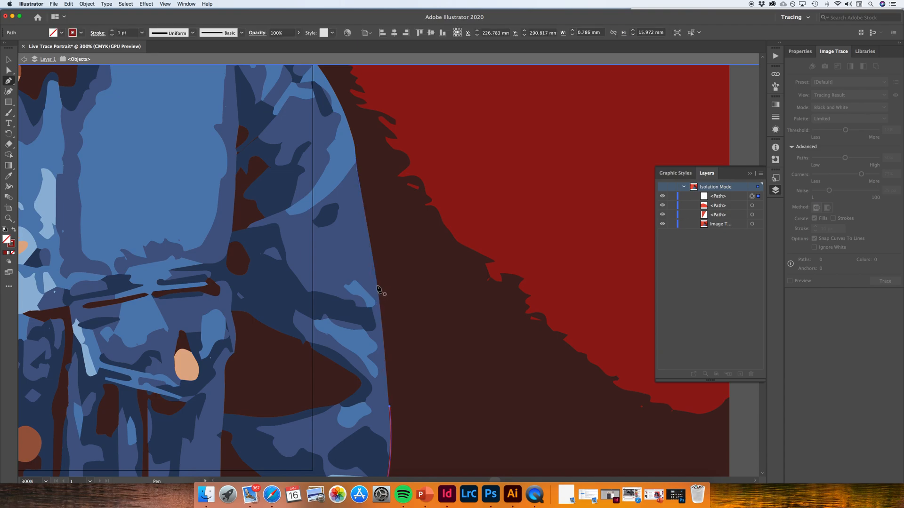
pyautogui.moveTo(378, 286); pyautogui.dragTo(371, 268)
pyautogui.press('super+z')
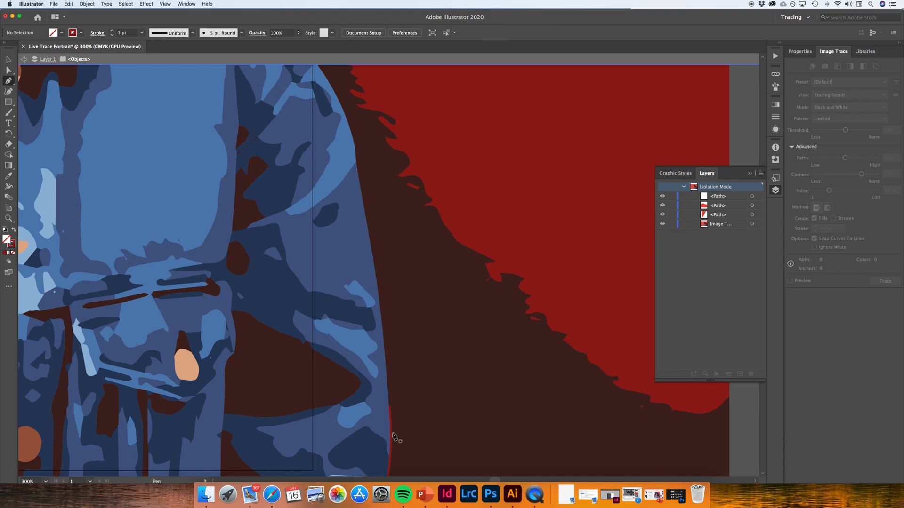
pyautogui.press('super')
pyautogui.keyDown('super'); pyautogui.click(389, 407); pyautogui.keyUp('super')
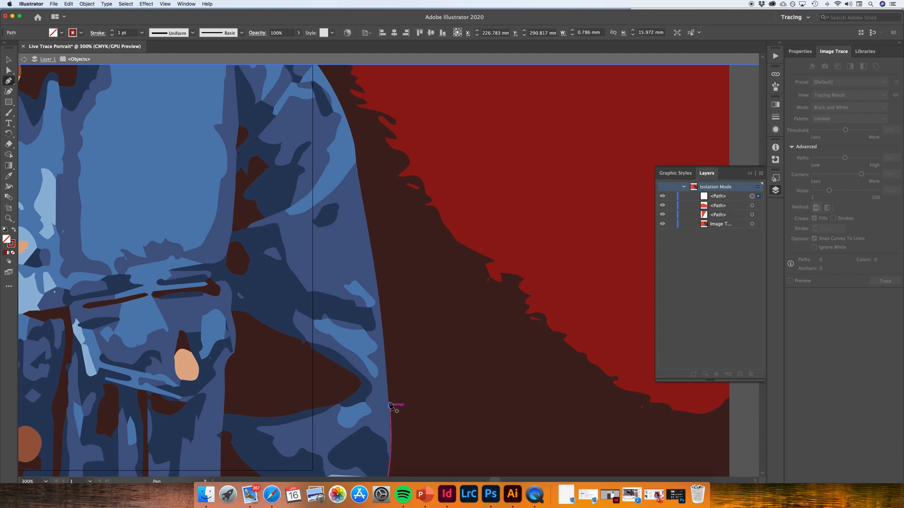
pyautogui.click(376, 285)
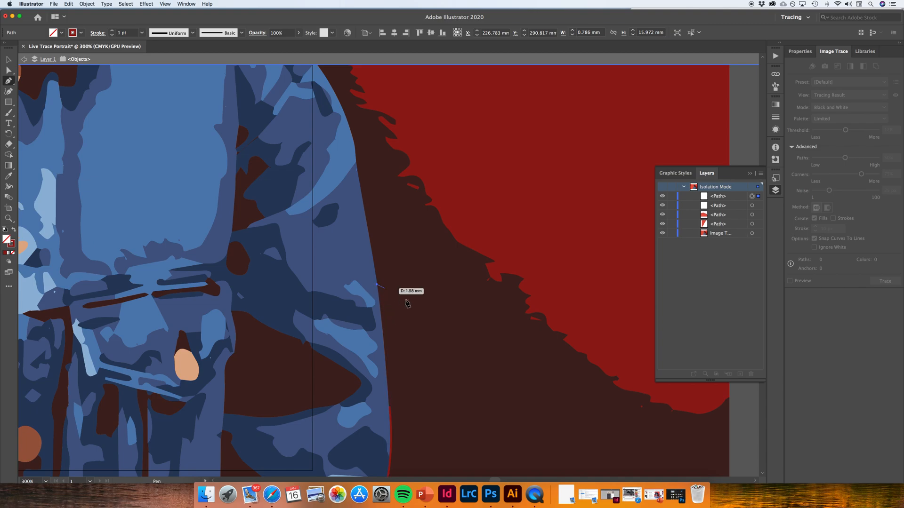
pyautogui.press('super+z')
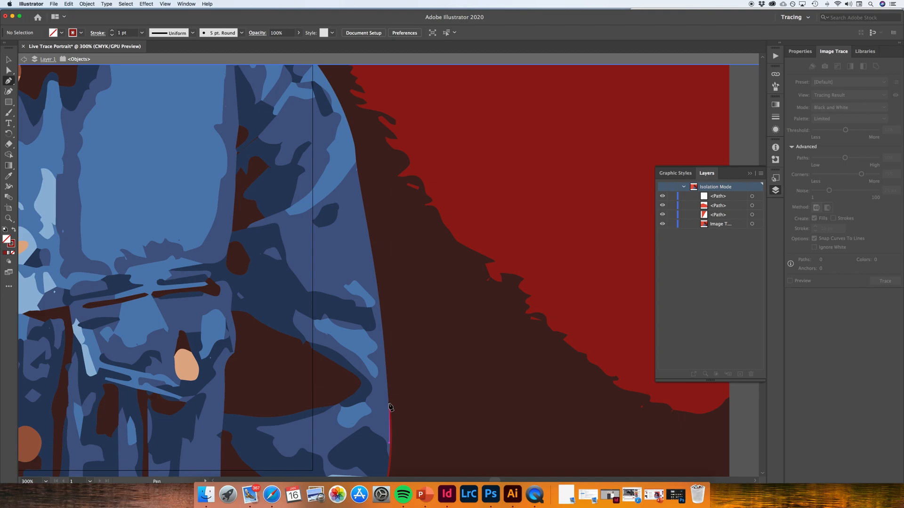
pyautogui.scroll(-3, 389, 408)
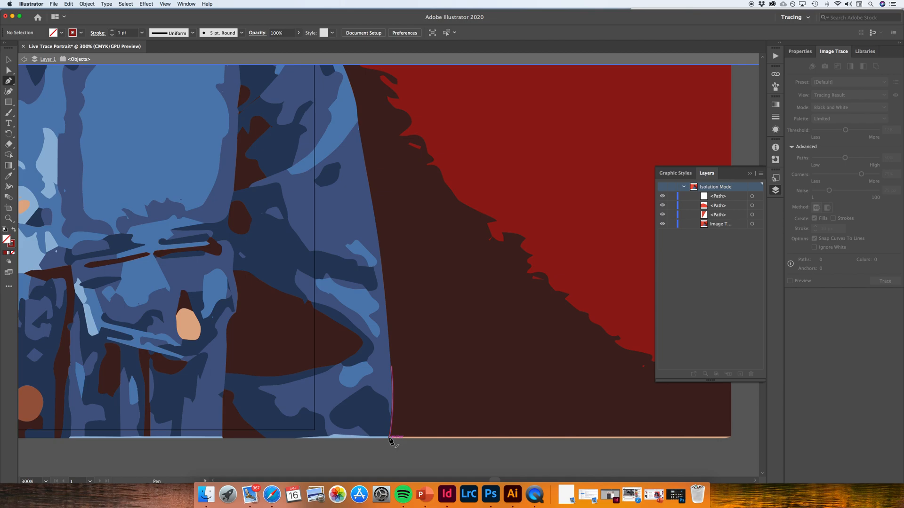
pyautogui.moveTo(389, 437); pyautogui.dragTo(397, 470)
pyautogui.press('super+z')
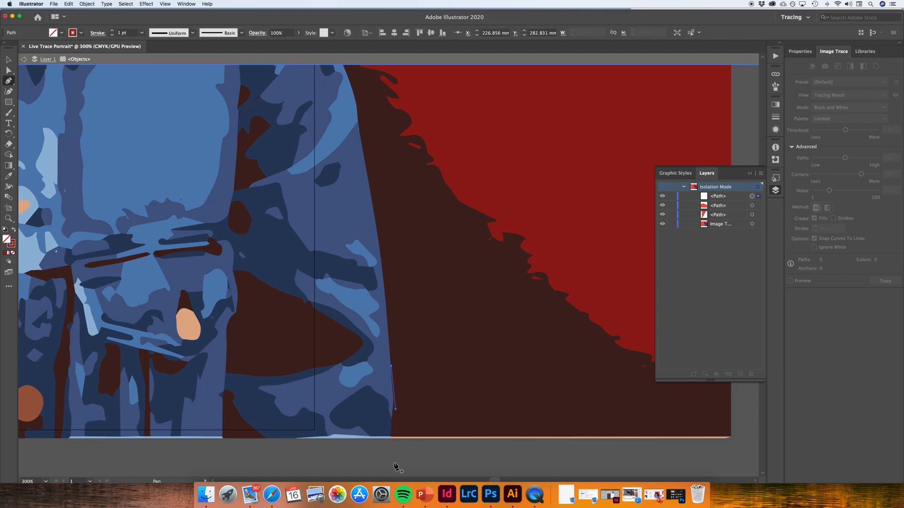
pyautogui.press('super+z')
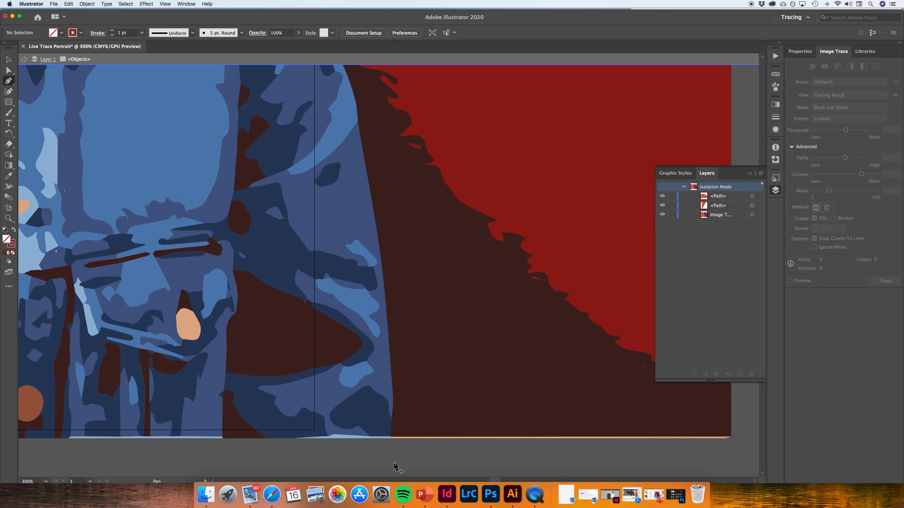
# Start a Pen path where the outer sleeve meets the portrait's bottom edge and trace the lower sleeve upward, beginning with a curved anchor
pyautogui.click(390, 439)
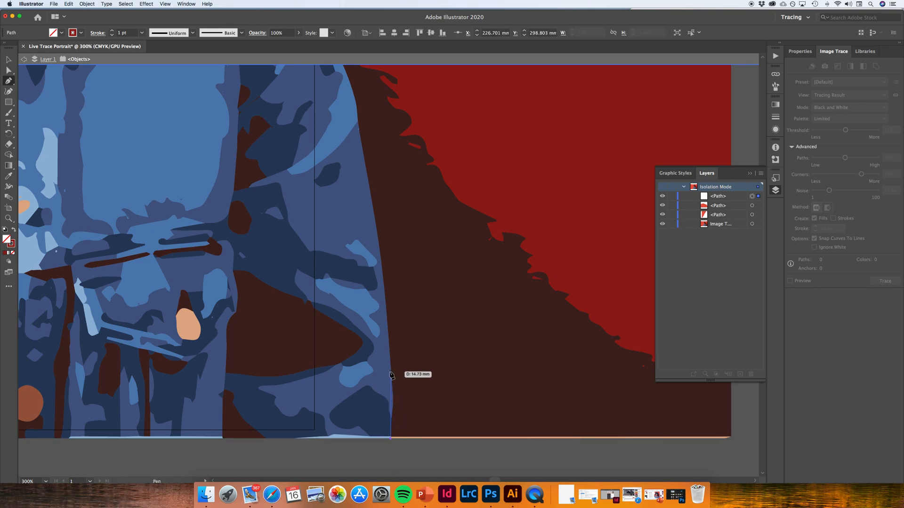
pyautogui.moveTo(390, 368); pyautogui.dragTo(387, 336)
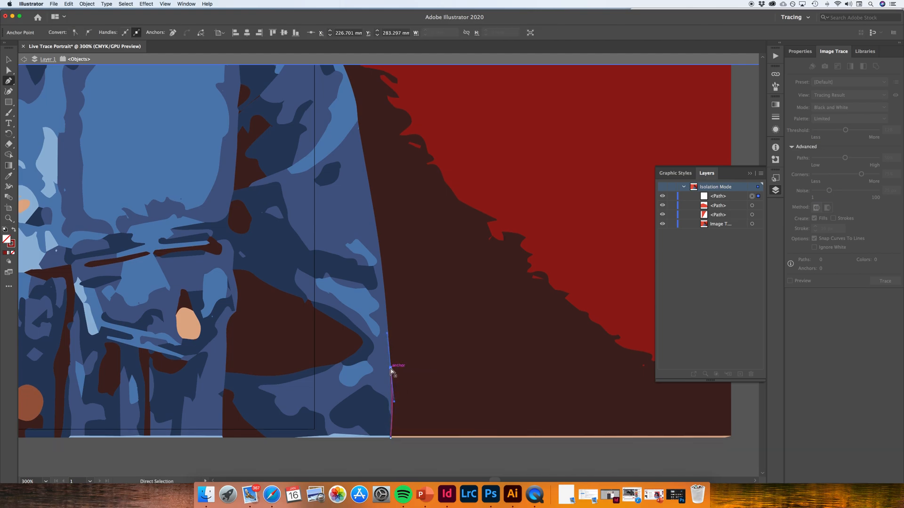
pyautogui.click(391, 366)
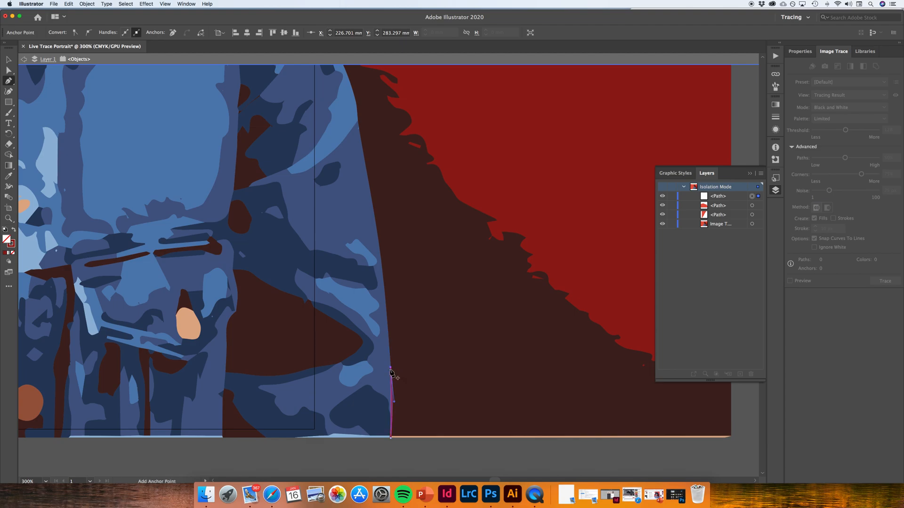
pyautogui.click(382, 264)
pyautogui.scroll(3, 380, 264)
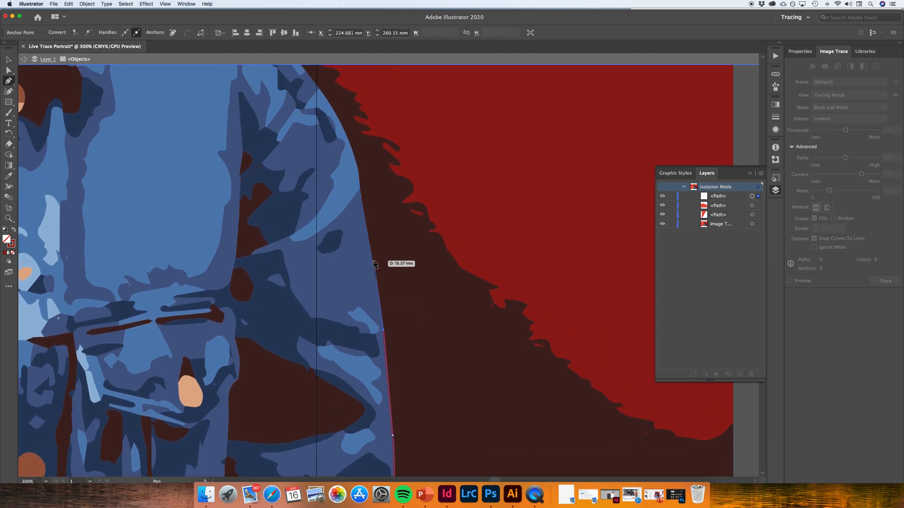
pyautogui.click(371, 251)
# Continue the open path up the sleeve's outer edge, ending with a curved segment around the bulge of the upper arm
pyautogui.scroll(2, 372, 255)
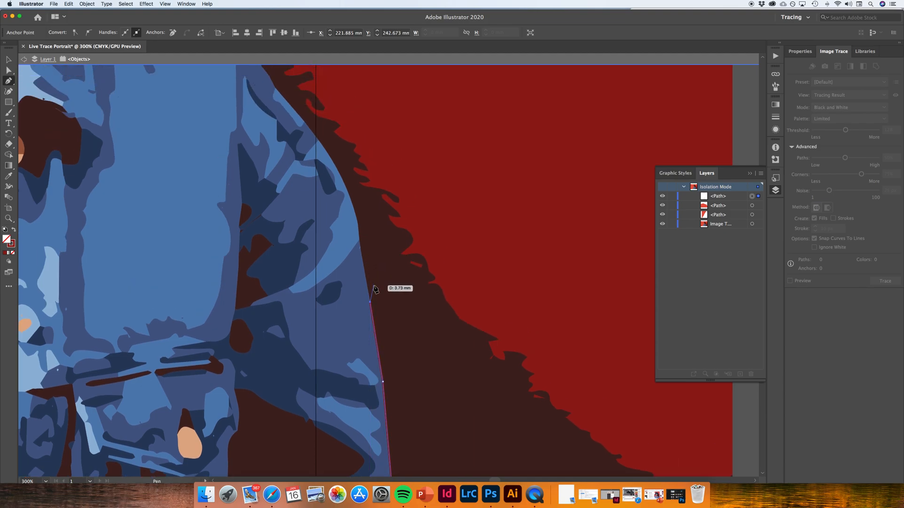
pyautogui.click(362, 254)
pyautogui.scroll(1, 363, 255)
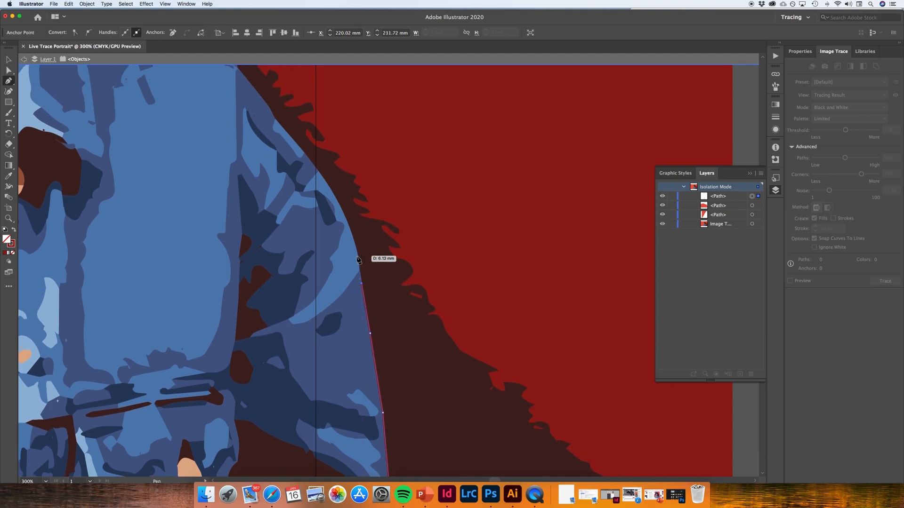
pyautogui.click(359, 252)
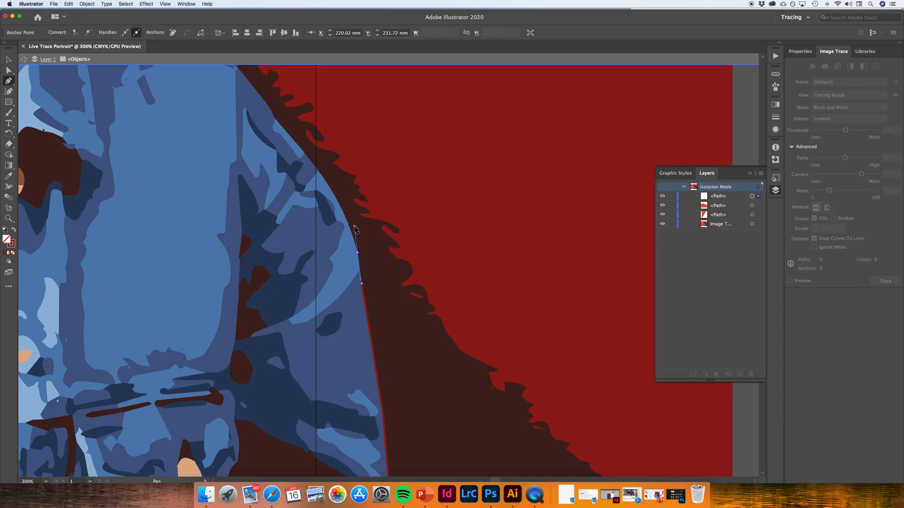
pyautogui.click(357, 253)
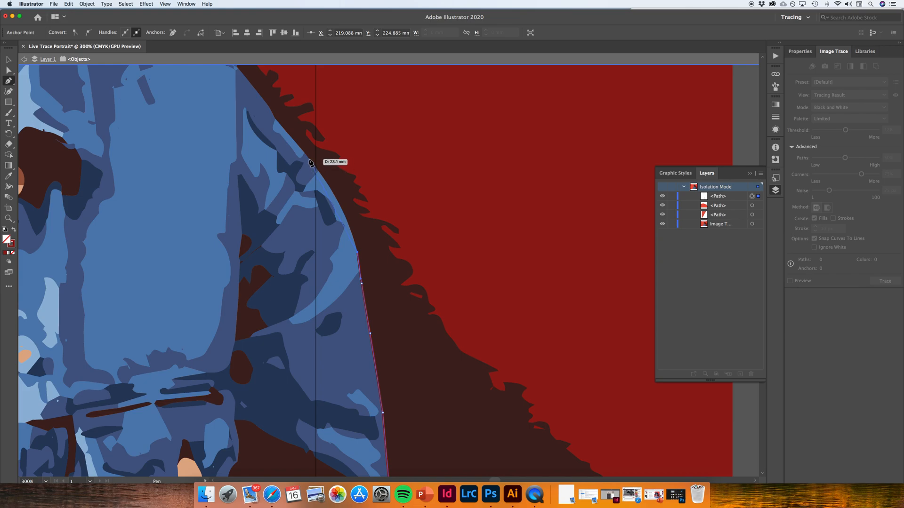
pyautogui.moveTo(310, 160); pyautogui.dragTo(276, 122)
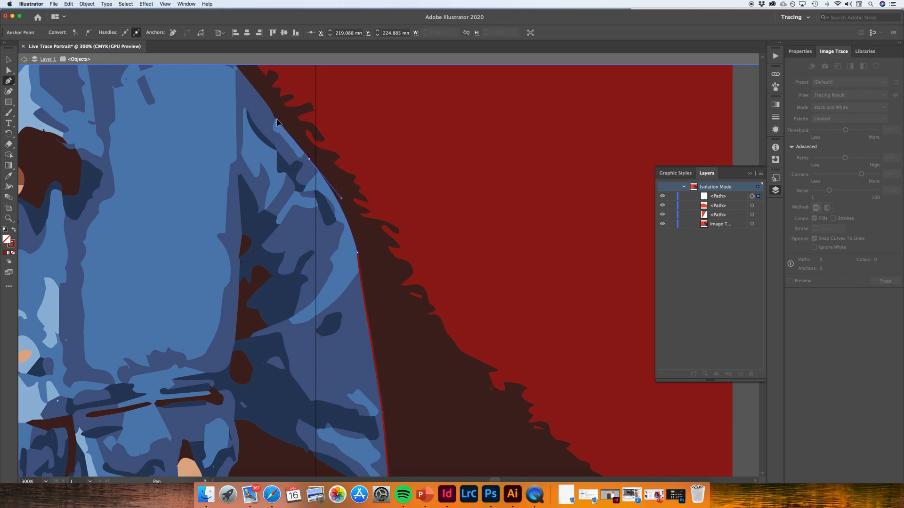
pyautogui.moveTo(276, 122); pyautogui.dragTo(279, 126)
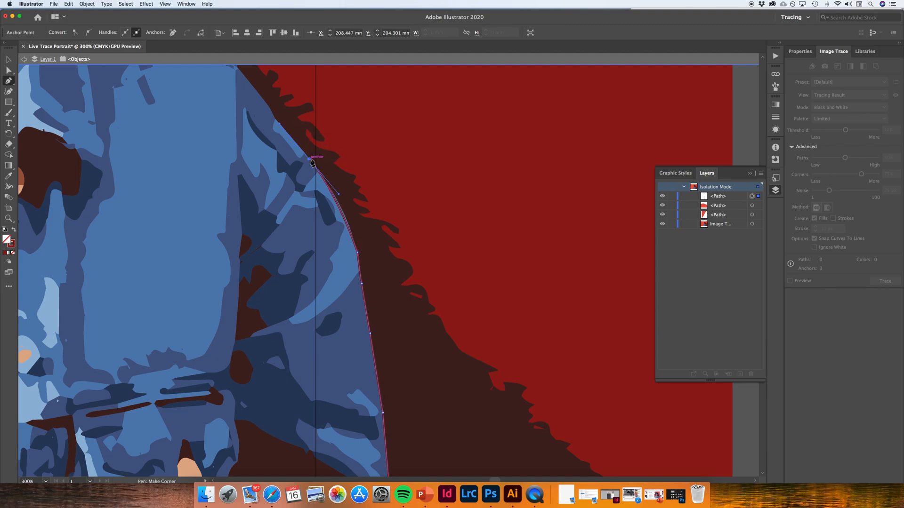
# Extend the path with short segments along the upper sleeve to the jacket's shoulder point
pyautogui.scroll(2, 309, 162)
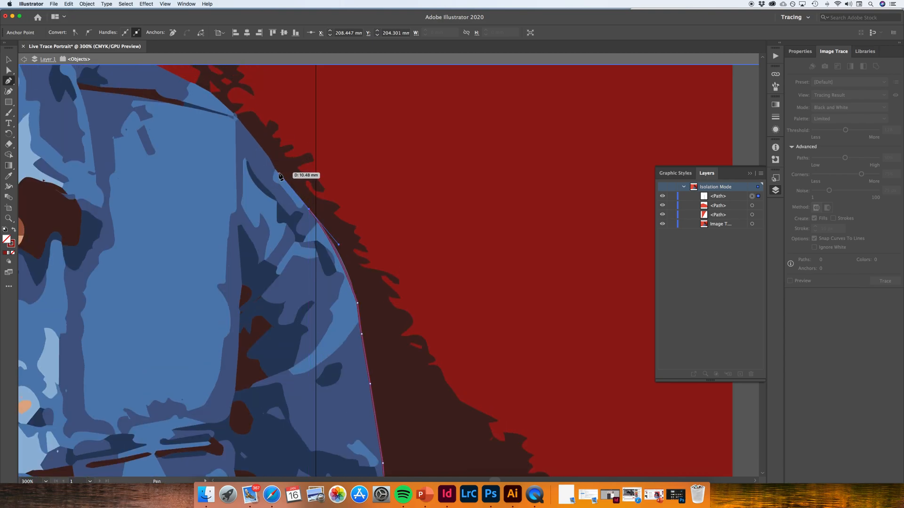
pyautogui.click(278, 172)
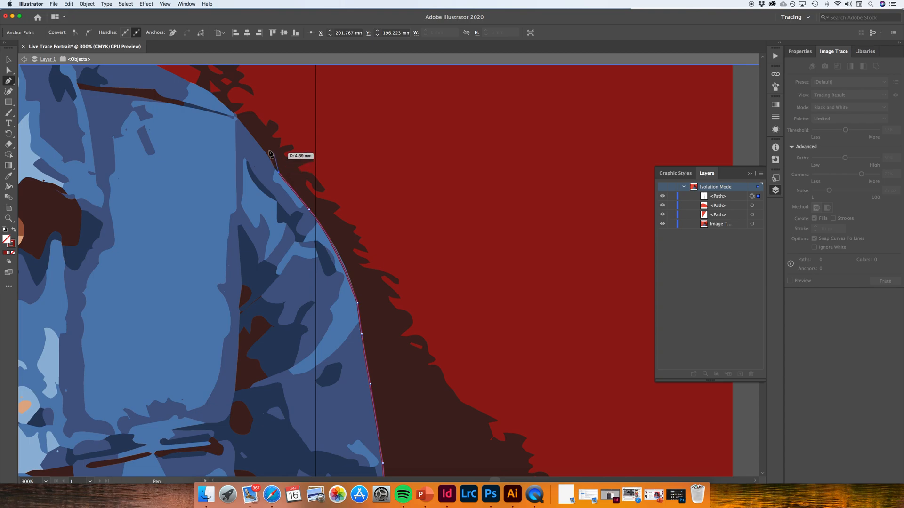
pyautogui.click(245, 128)
pyautogui.click(235, 116)
# Extend the open path over the shoulder with a curved segment, followed by short segments along the jacket's upper edge
pyautogui.scroll(5, 244, 127)
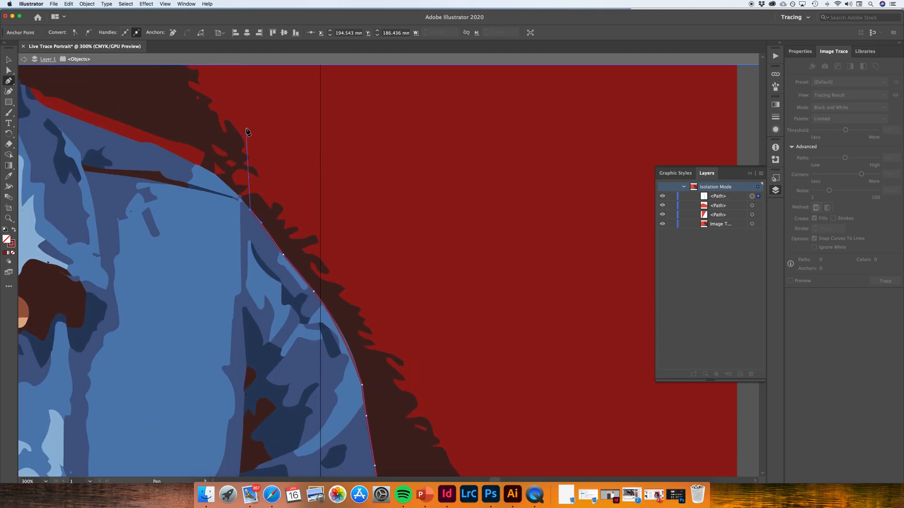
pyautogui.hscroll(-5, 247, 133)
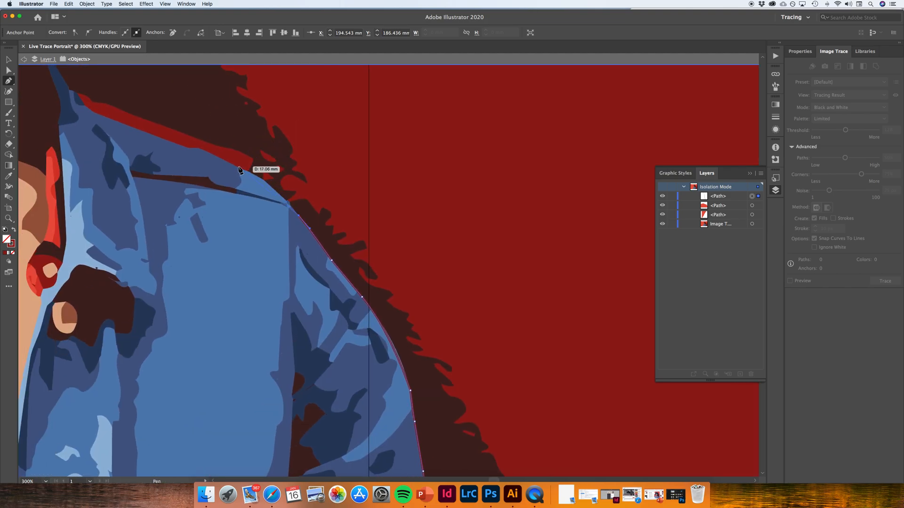
pyautogui.moveTo(237, 167); pyautogui.dragTo(198, 150)
pyautogui.click(237, 166)
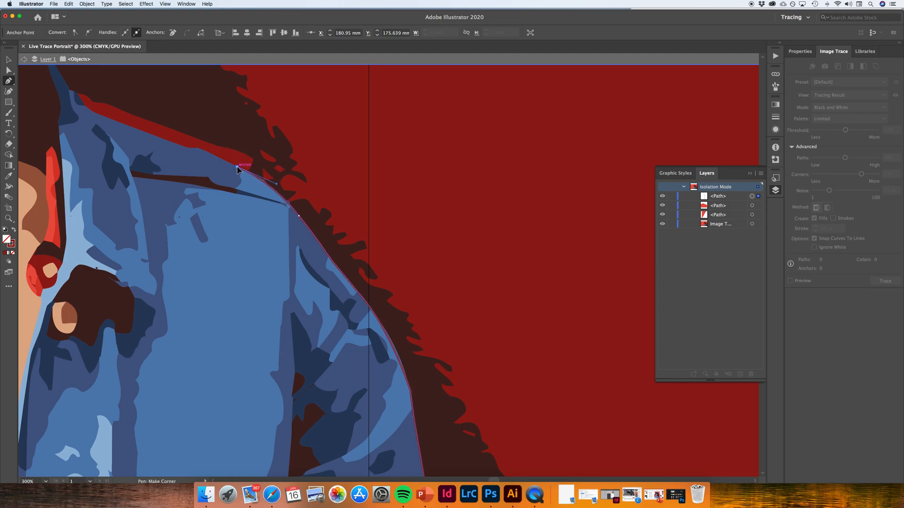
pyautogui.click(206, 151)
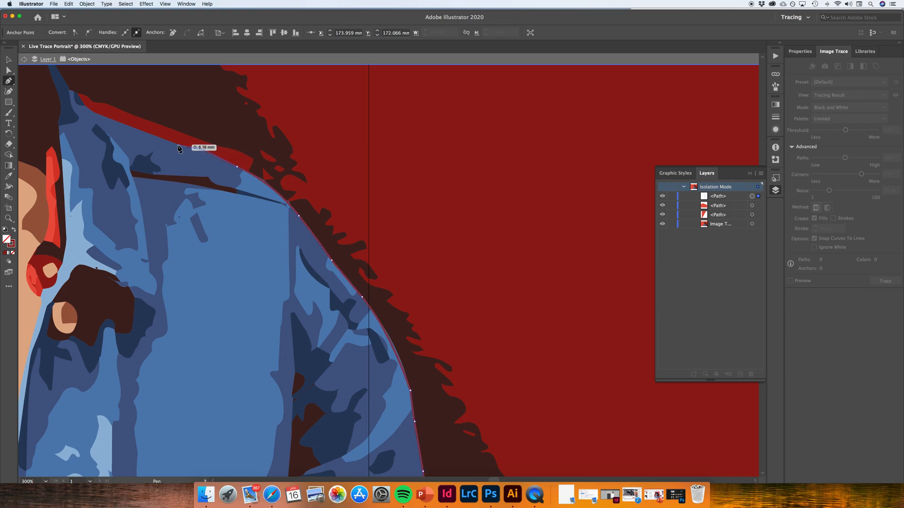
pyautogui.click(188, 150)
pyautogui.click(188, 149)
# Continue the path along the jacket to the collar, curving into its base and ending at the collar's pointed tip
pyautogui.click(107, 118)
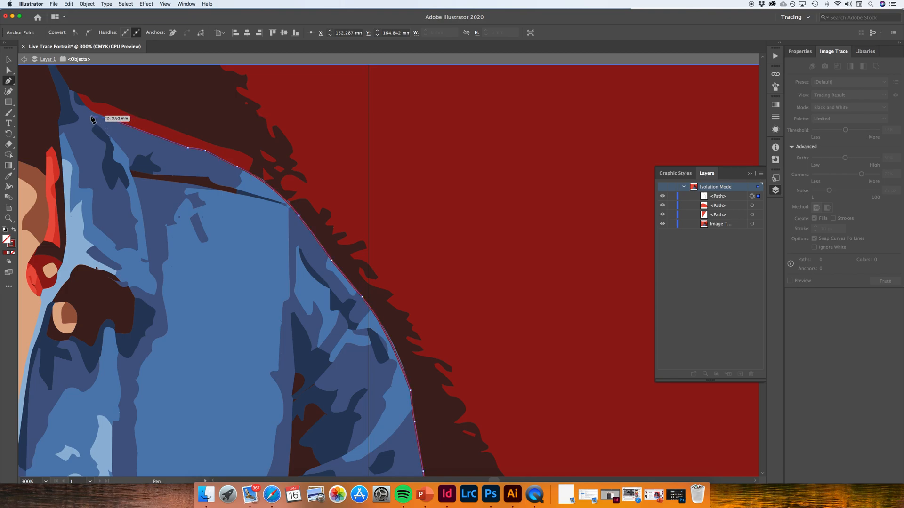
pyautogui.click(77, 93)
pyautogui.moveTo(76, 93); pyautogui.dragTo(64, 69)
pyautogui.moveTo(66, 73); pyautogui.dragTo(66, 73)
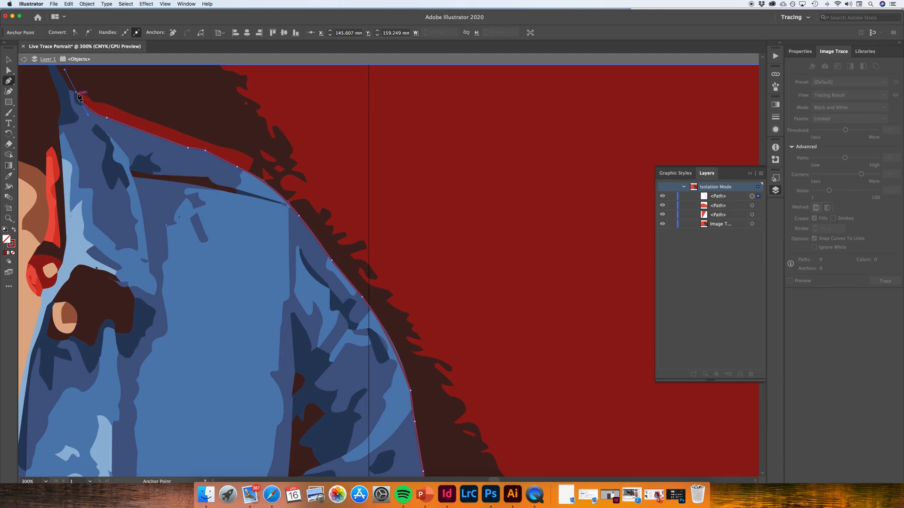
pyautogui.click(77, 93)
pyautogui.scroll(3, 77, 101)
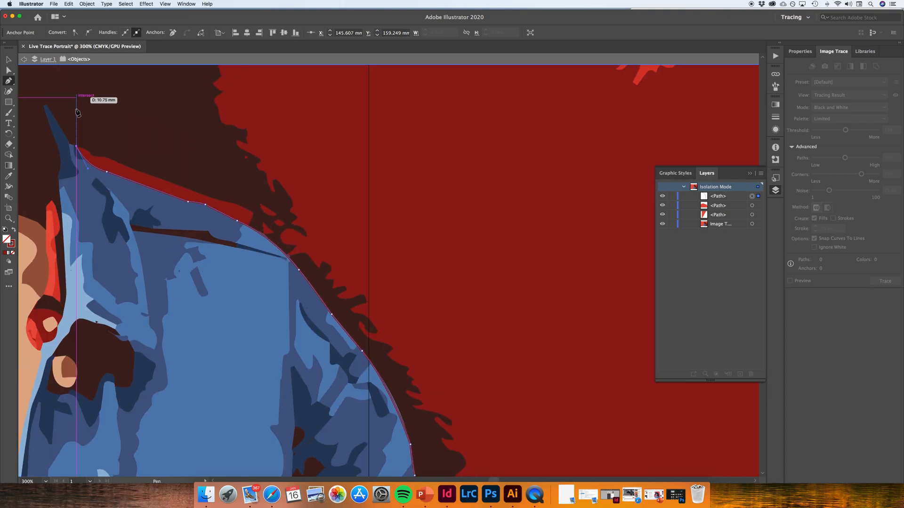
pyautogui.click(70, 142)
pyautogui.click(47, 104)
# Run the path with straight segments from the collar tip through the dark red wall, staying outside the brown shadow
pyautogui.click(311, 77)
pyautogui.click(464, 332)
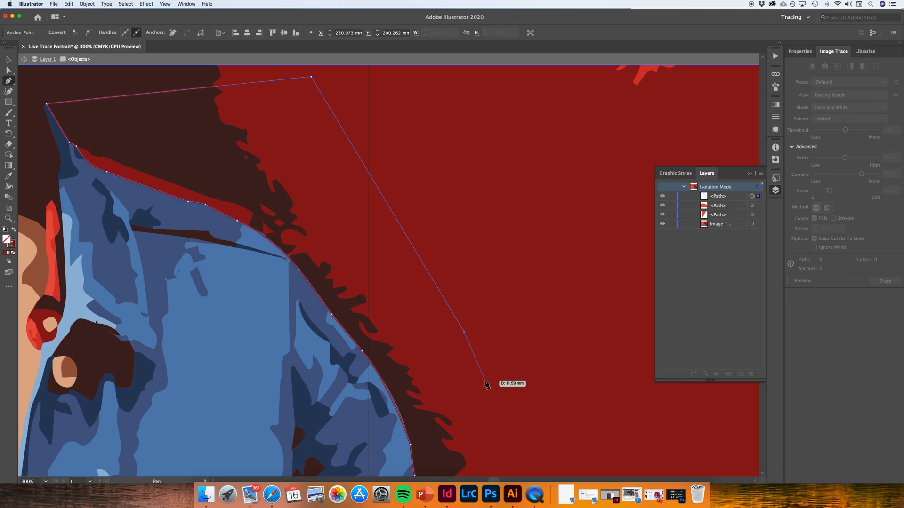
pyautogui.scroll(-5, 487, 385)
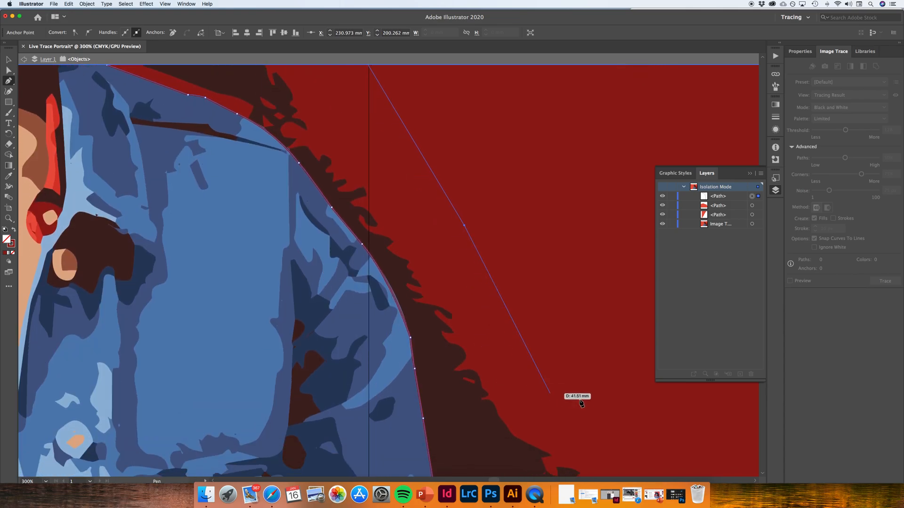
pyautogui.click(580, 399)
pyautogui.scroll(-3, 578, 397)
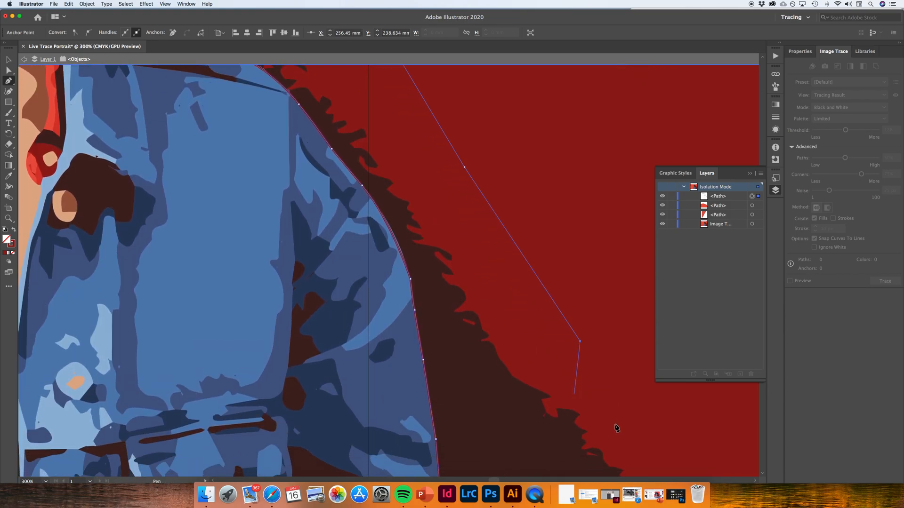
# Close the path via the portrait's outer edge and bottom corner, back to its starting anchor at the sleeve
pyautogui.scroll(-5, 654, 429)
pyautogui.scroll(1, 652, 428)
pyautogui.press('super+minus')
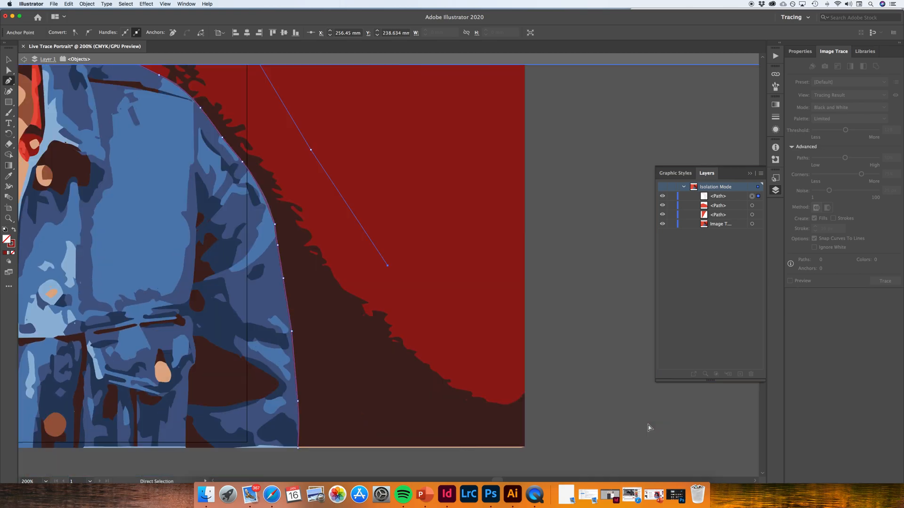
pyautogui.press('super+minus')
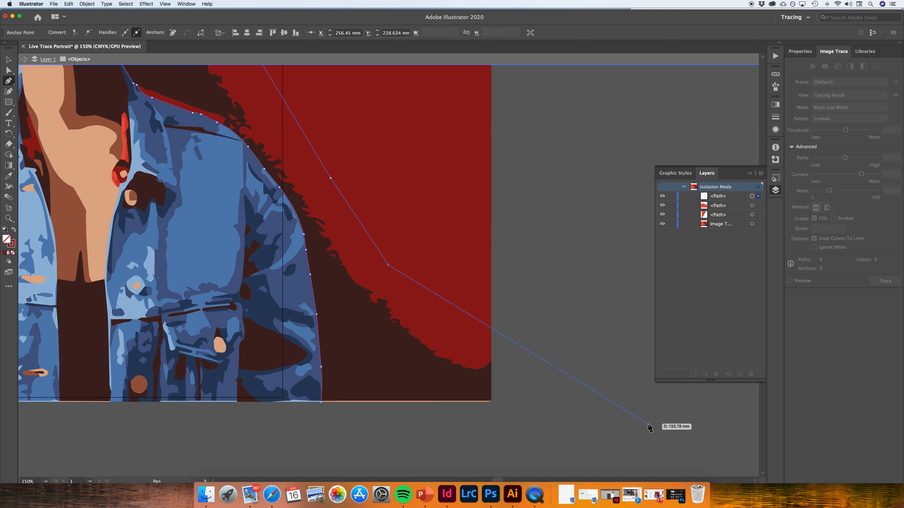
pyautogui.click(491, 345)
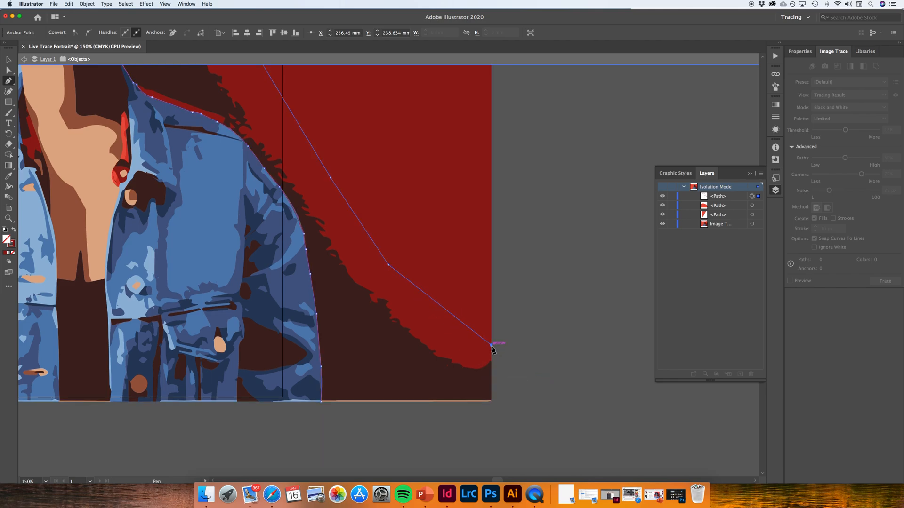
pyautogui.click(491, 402)
pyautogui.click(321, 402)
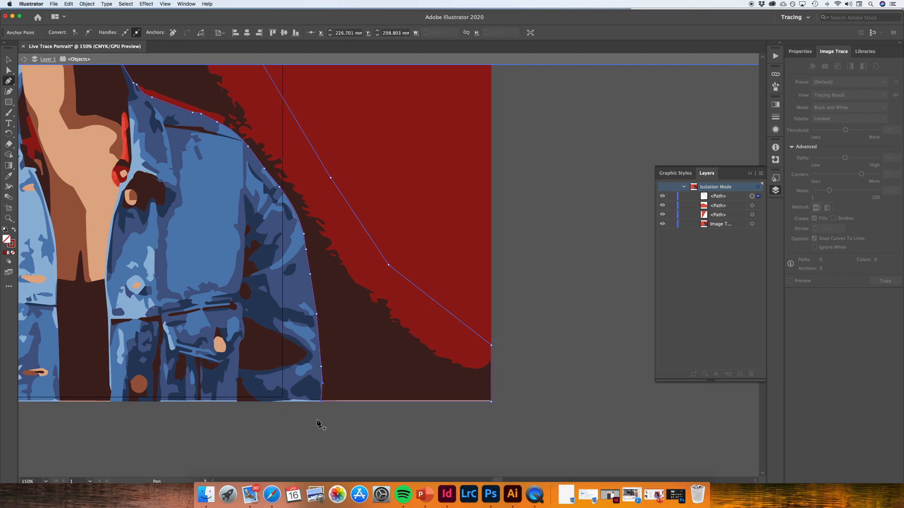
# Swap the closed shape's fill and stroke so dark red covers the brown shadow beside the jacket, and deselect it
pyautogui.click(14, 230)
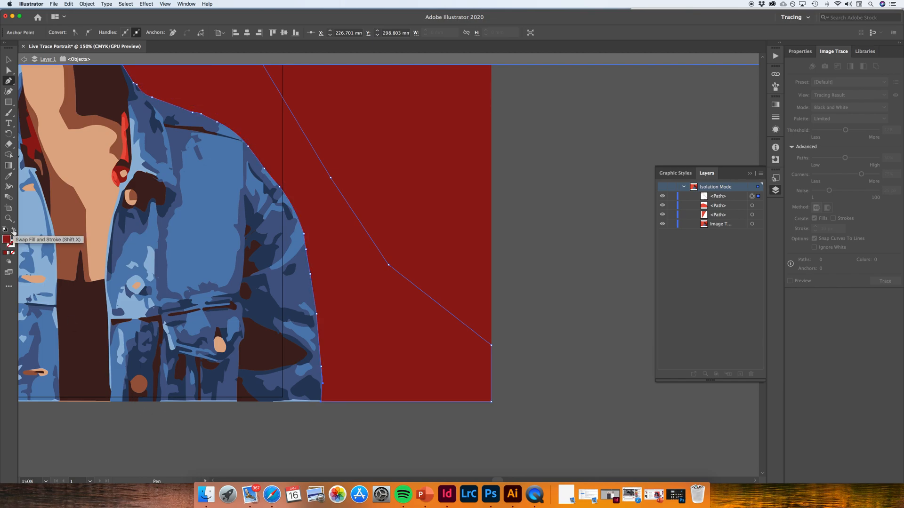
pyautogui.scroll(3, 433, 240)
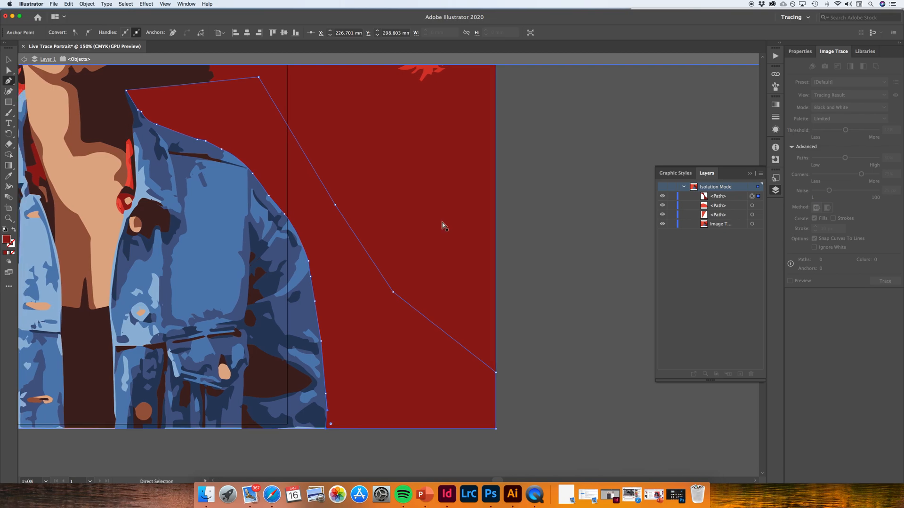
pyautogui.press('super+minus')
pyautogui.press('super+minus')
pyautogui.press('super+minus')
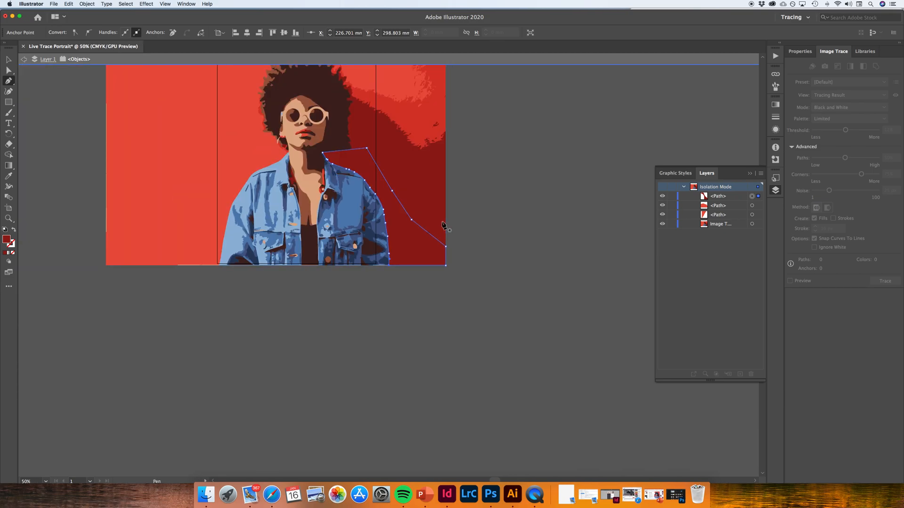
pyautogui.scroll(2, 432, 197)
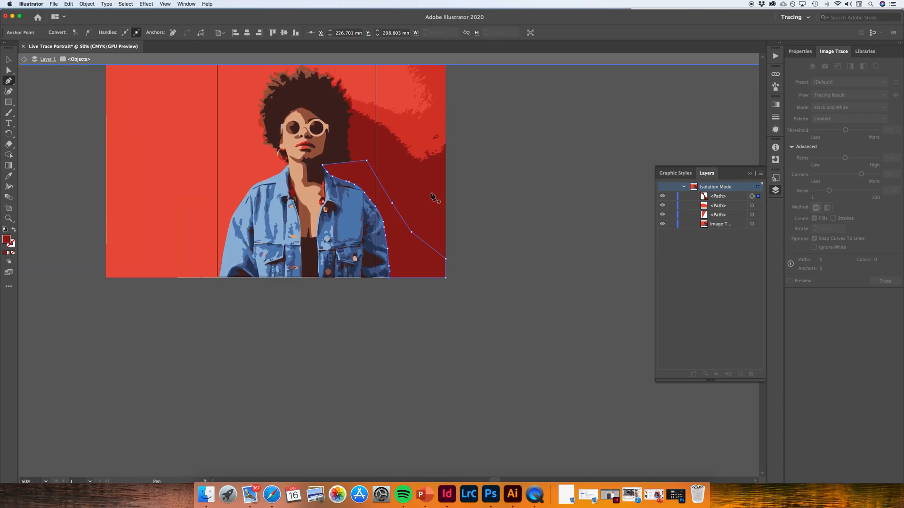
pyautogui.scroll(3, 432, 196)
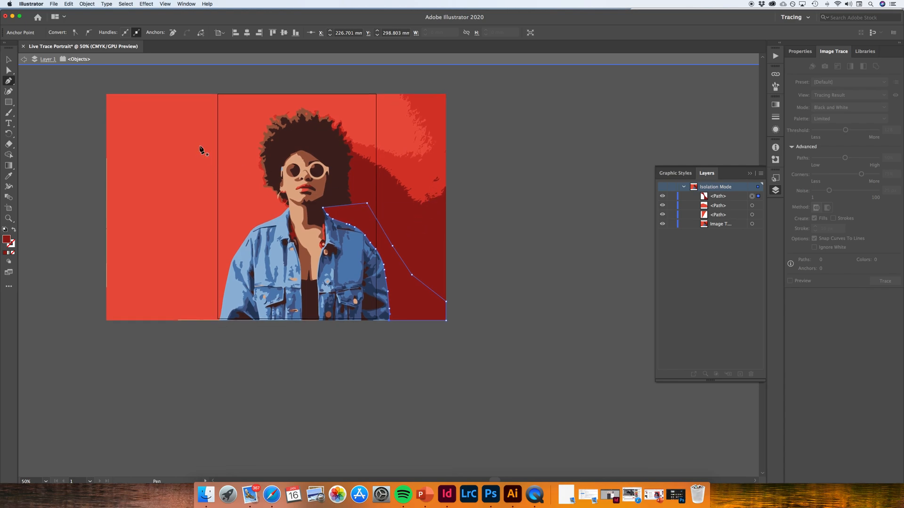
pyautogui.click(9, 59)
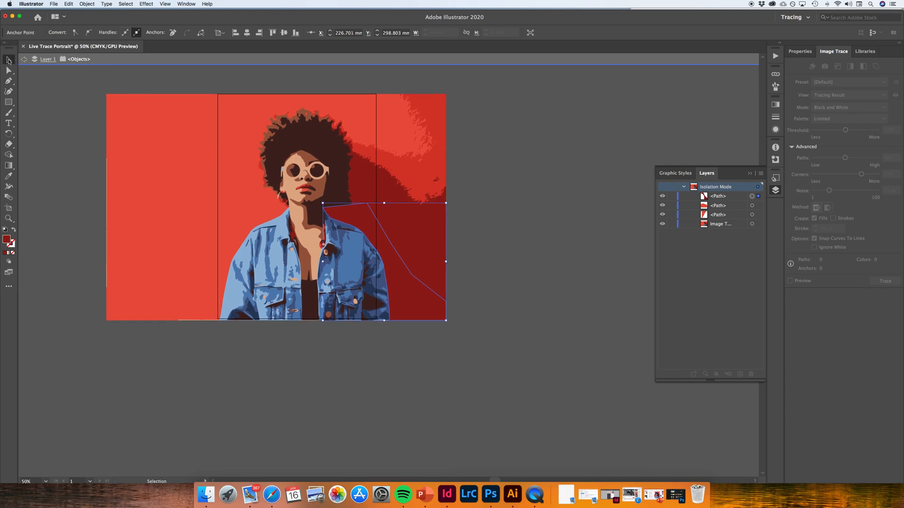
pyautogui.click(516, 157)
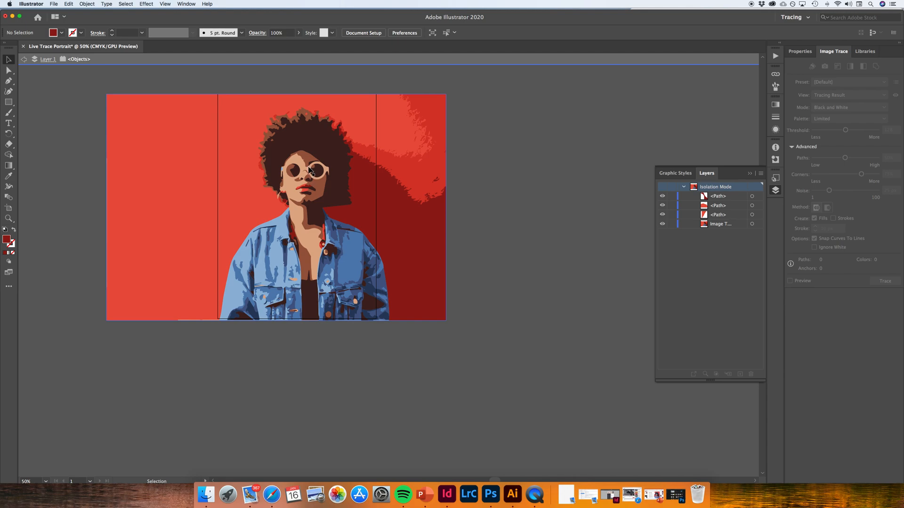
pyautogui.hscroll(5, 310, 170)
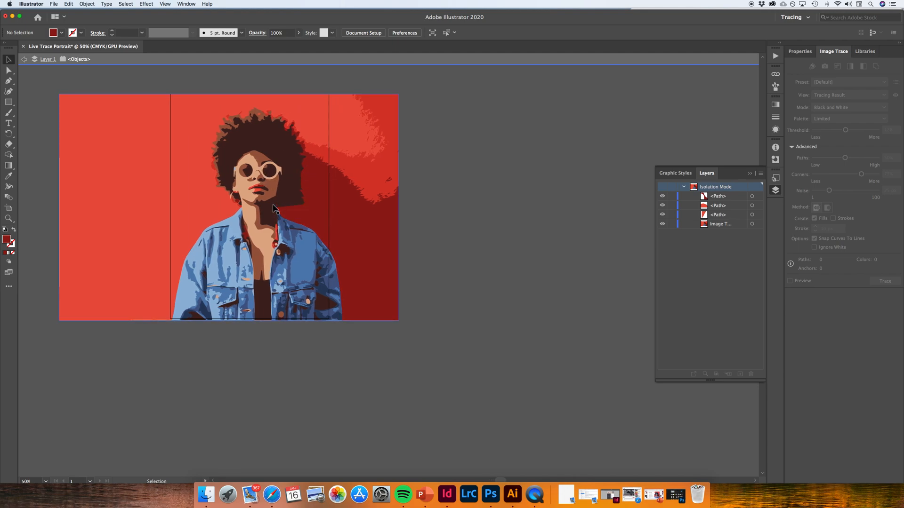
pyautogui.press('a')
pyautogui.press('a')
pyautogui.press('super+minus')
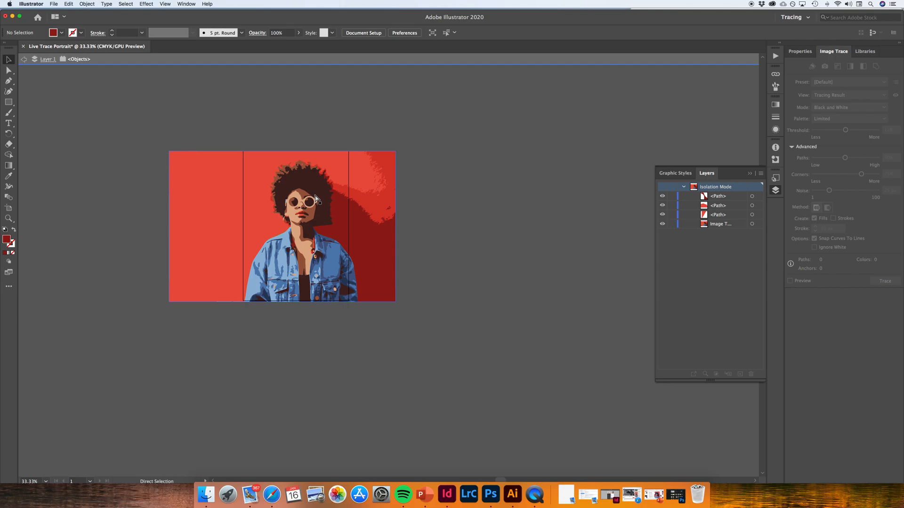
pyautogui.press('super+equal')
pyautogui.press('super+equal')
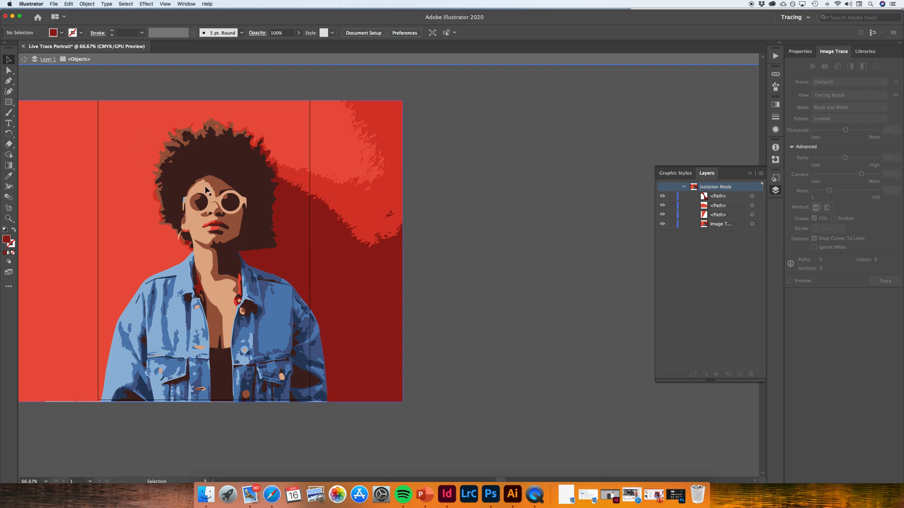
# Select the Pen tool, and hide and reshow the three drawn background paths to compare them with the original trace
pyautogui.click(9, 80)
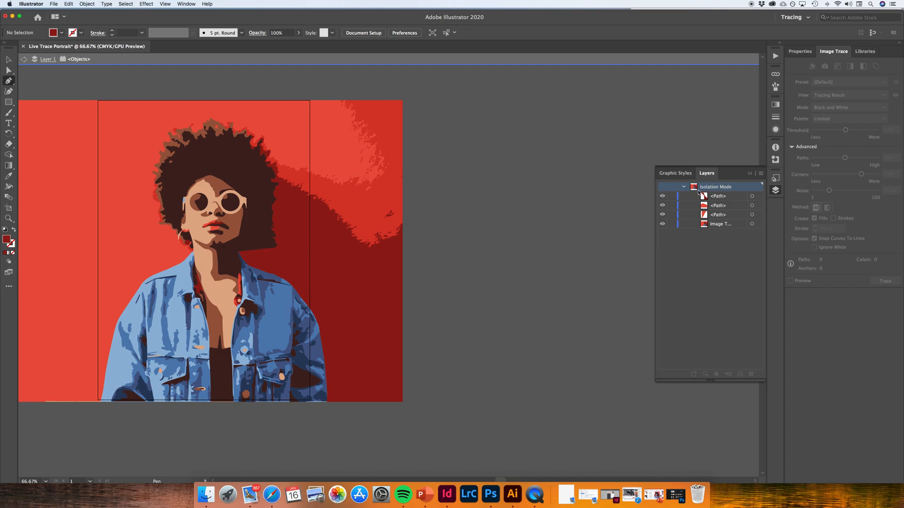
pyautogui.click(662, 197)
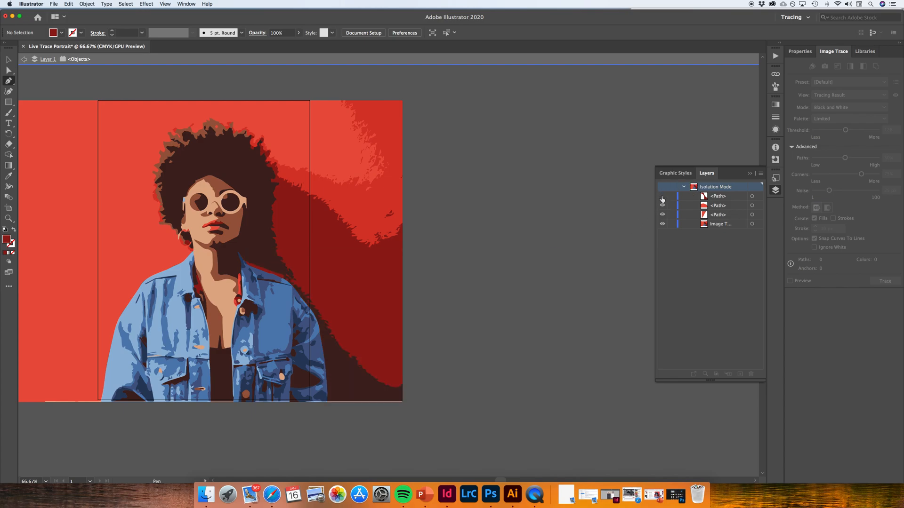
pyautogui.click(662, 205)
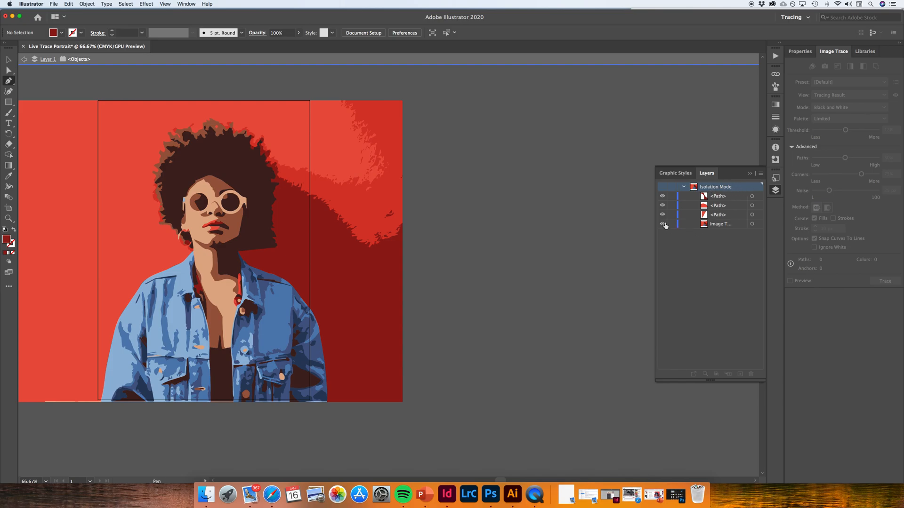
pyautogui.click(663, 197)
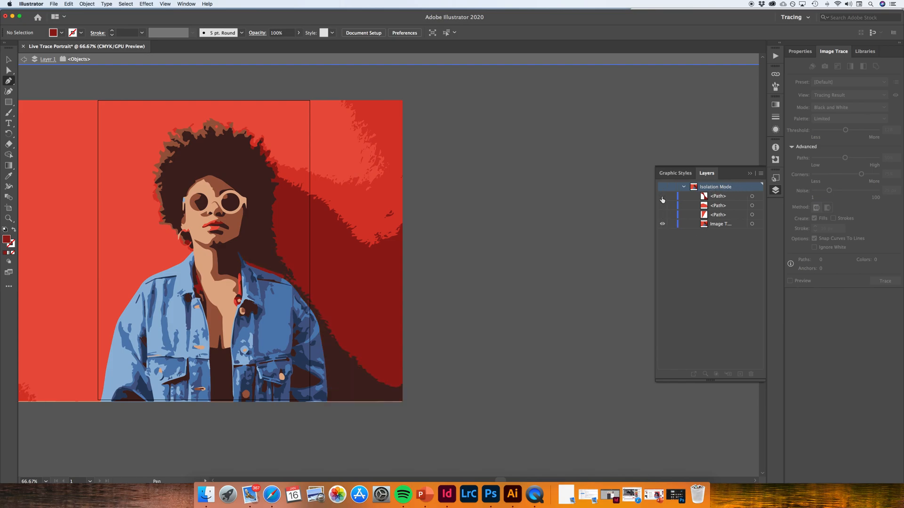
pyautogui.click(662, 205)
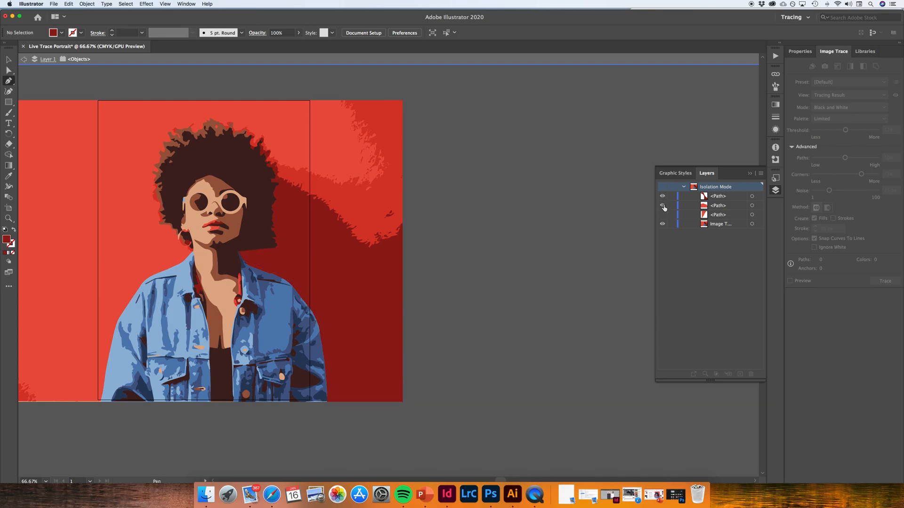
pyautogui.click(662, 215)
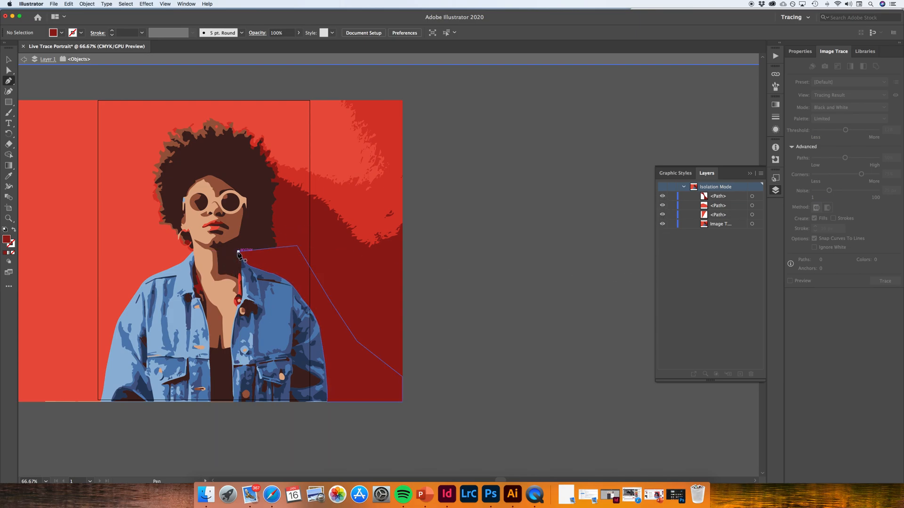
pyautogui.click(238, 252)
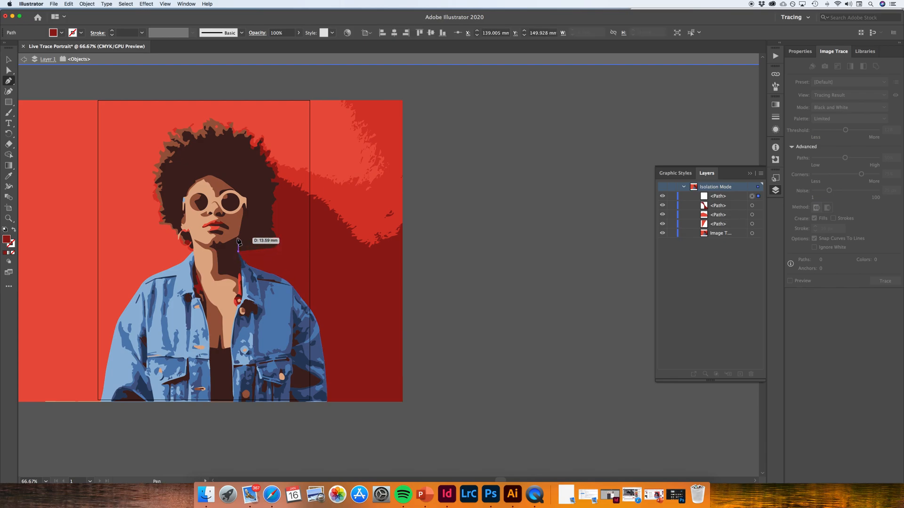
pyautogui.moveTo(234, 239); pyautogui.dragTo(237, 239)
pyautogui.keyDown('super'); pyautogui.click(235, 240); pyautogui.keyUp('super')
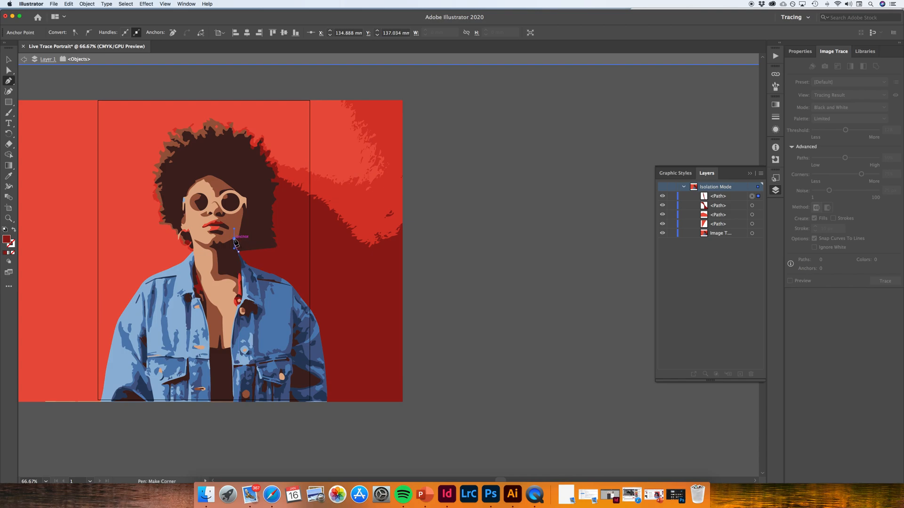
pyautogui.moveTo(235, 242); pyautogui.dragTo(240, 228)
pyautogui.moveTo(239, 251); pyautogui.dragTo(246, 241)
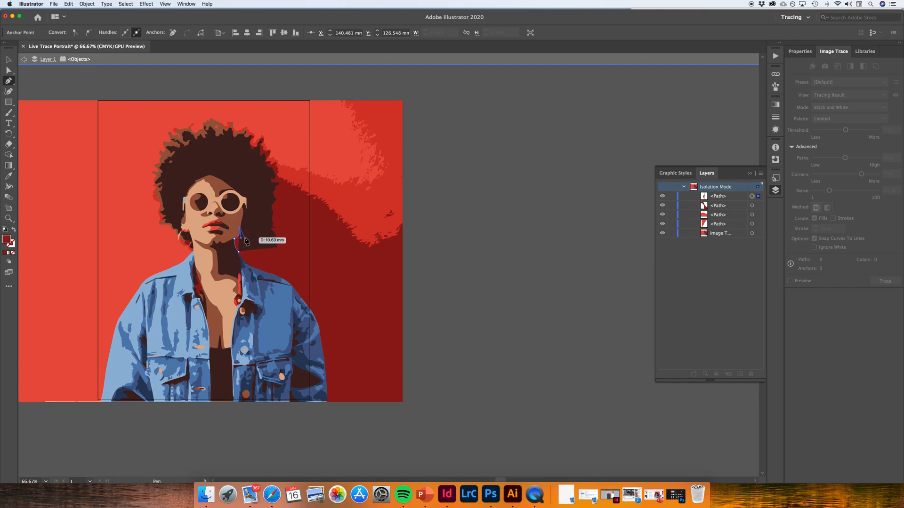
pyautogui.press('super+z')
pyautogui.press('super+z')
pyautogui.press('super+z')
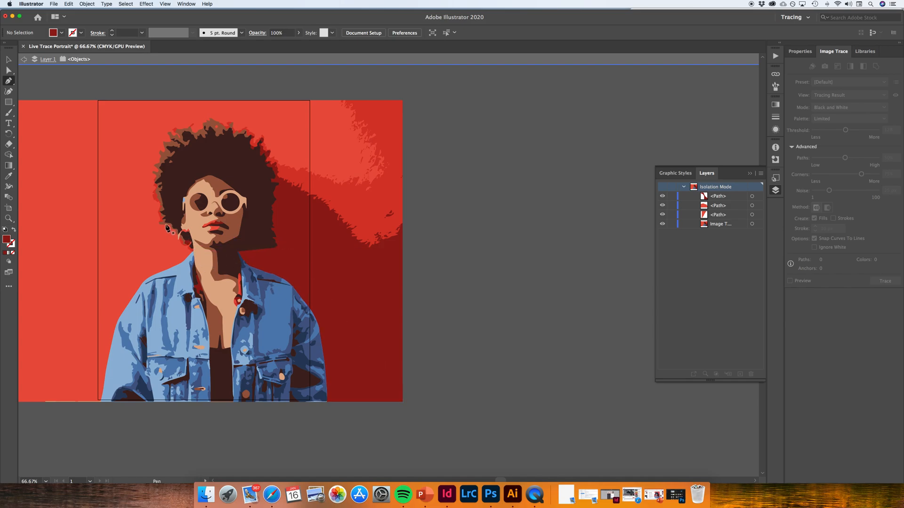
# Draw a closed dark red Pen shape from the neck, curving along the hair's lower edge, to round off the angular hair corner, and deselect it
pyautogui.click(238, 252)
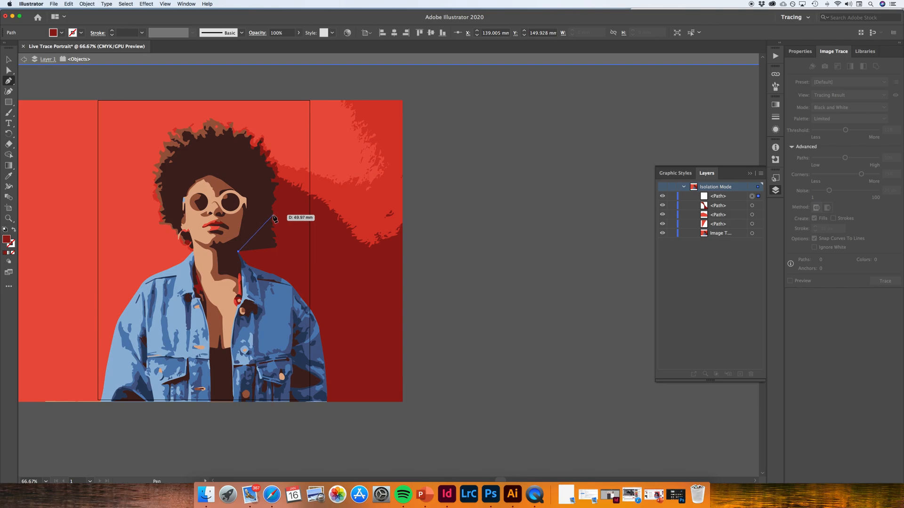
pyautogui.moveTo(273, 216)
pyautogui.mouseDown()
pyautogui.moveTo(284, 182)
pyautogui.moveTo(278, 222)
pyautogui.moveTo(292, 242)
pyautogui.moveTo(255, 210)
pyautogui.mouseUp()
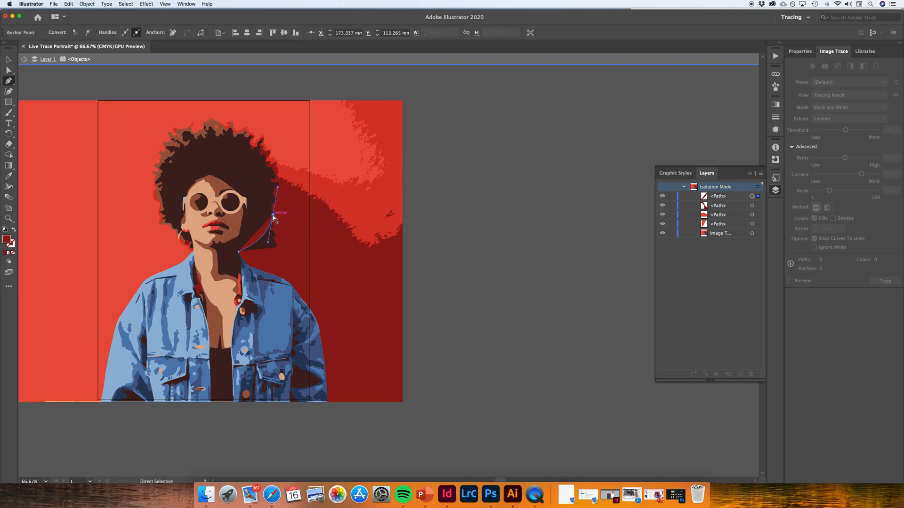
pyautogui.click(288, 243)
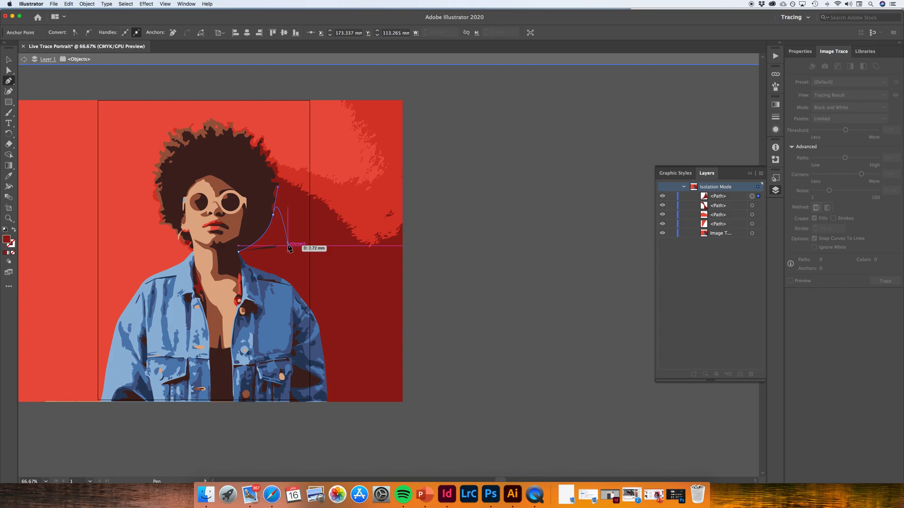
pyautogui.click(277, 258)
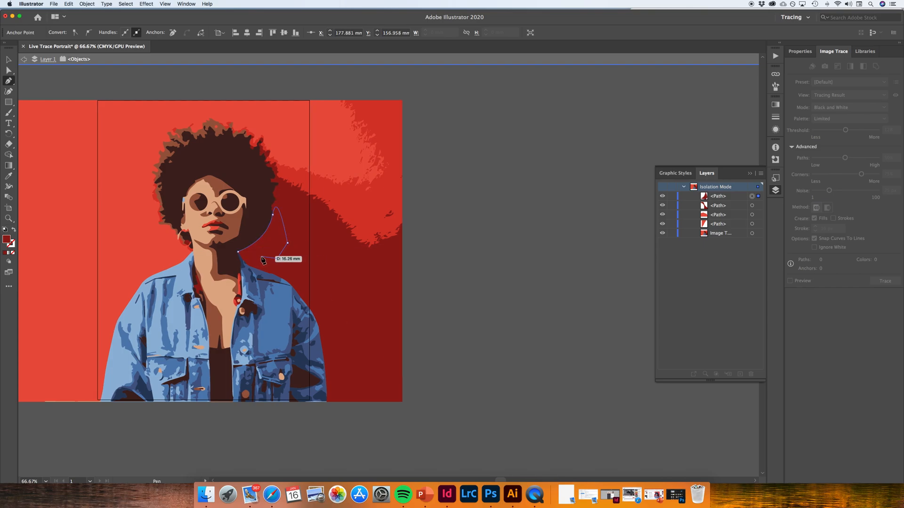
pyautogui.click(237, 253)
pyautogui.click(8, 59)
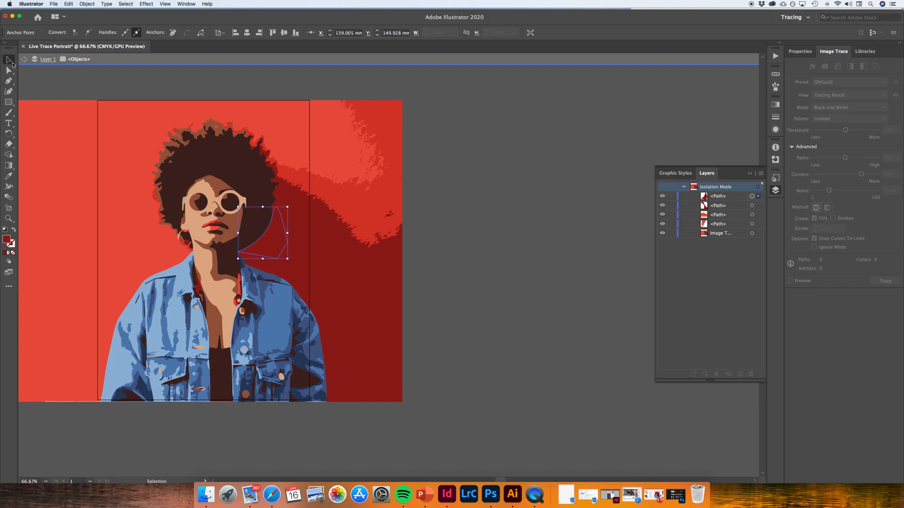
pyautogui.click(273, 118)
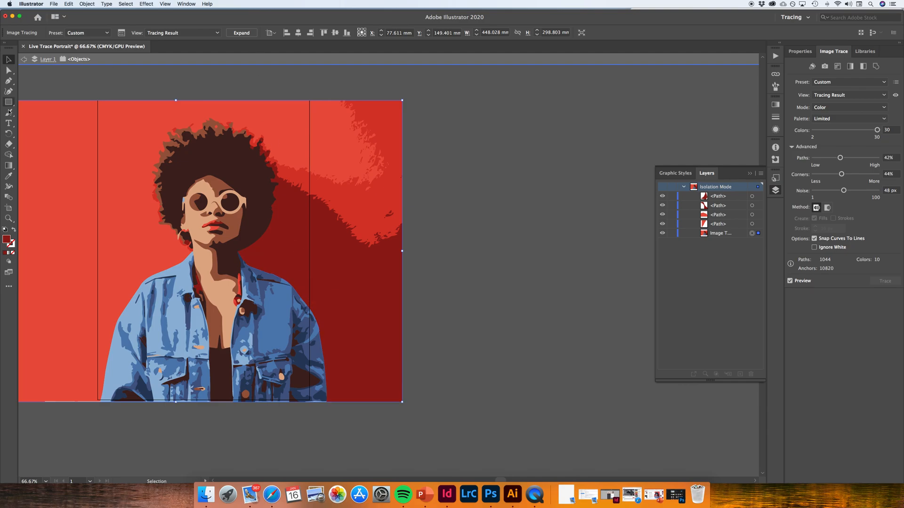
# Draw a closed dark red straight-sided Pen shape from beside the hair to beyond the portrait's edge, covering the mottled bright red upper wall
pyautogui.click(9, 82)
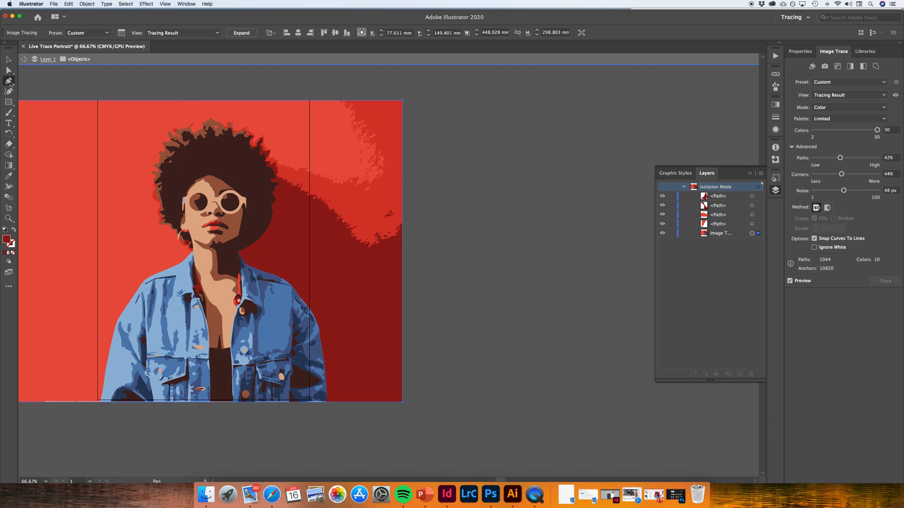
pyautogui.click(273, 101)
pyautogui.click(275, 153)
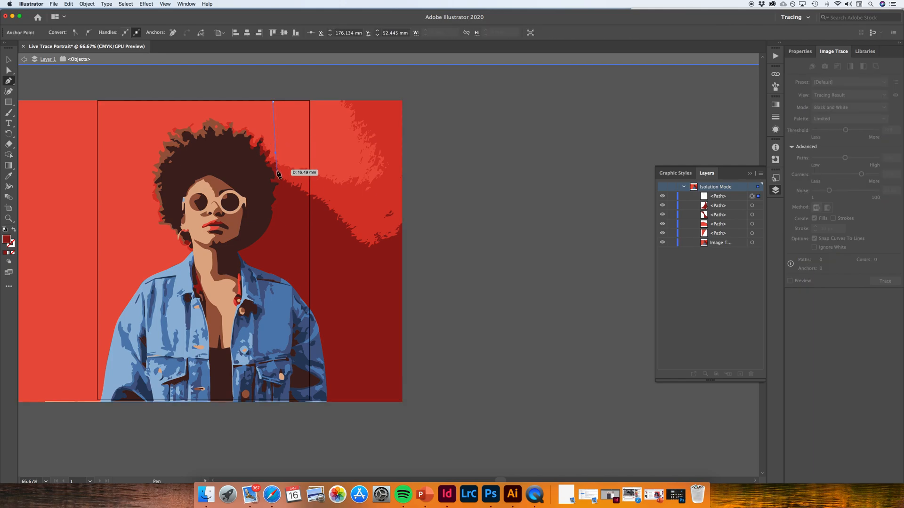
pyautogui.click(278, 182)
pyautogui.click(285, 194)
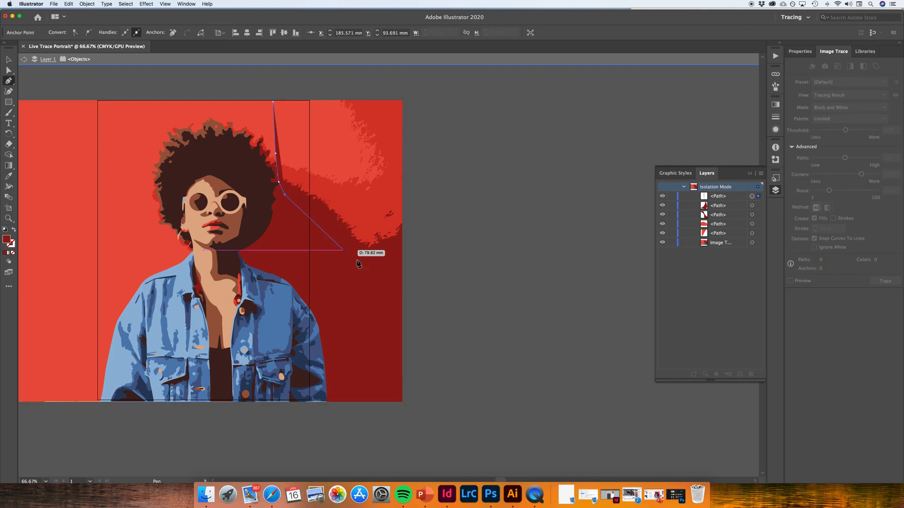
pyautogui.click(381, 268)
pyautogui.click(413, 258)
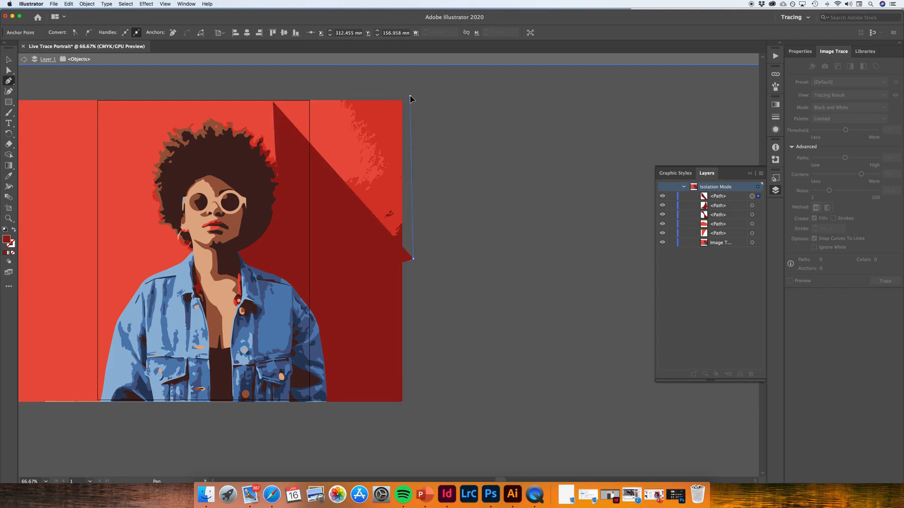
pyautogui.click(410, 95)
pyautogui.click(274, 102)
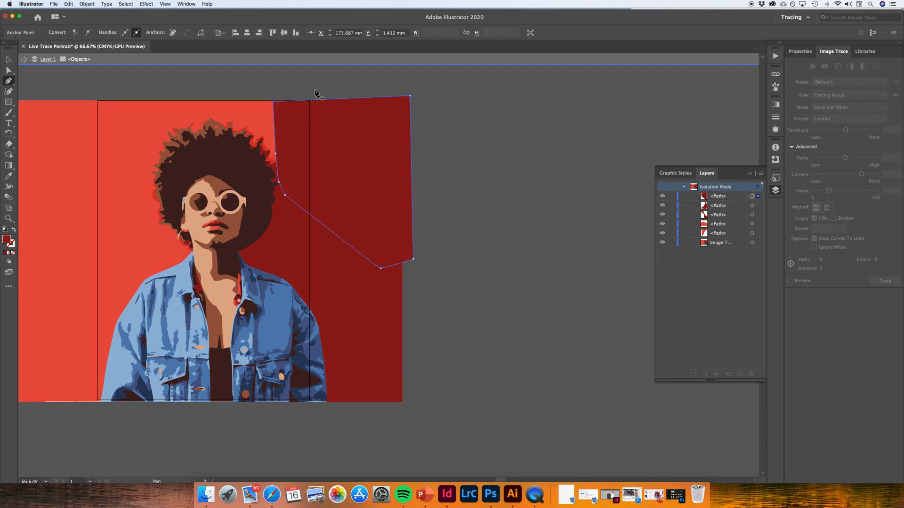
pyautogui.click(298, 76)
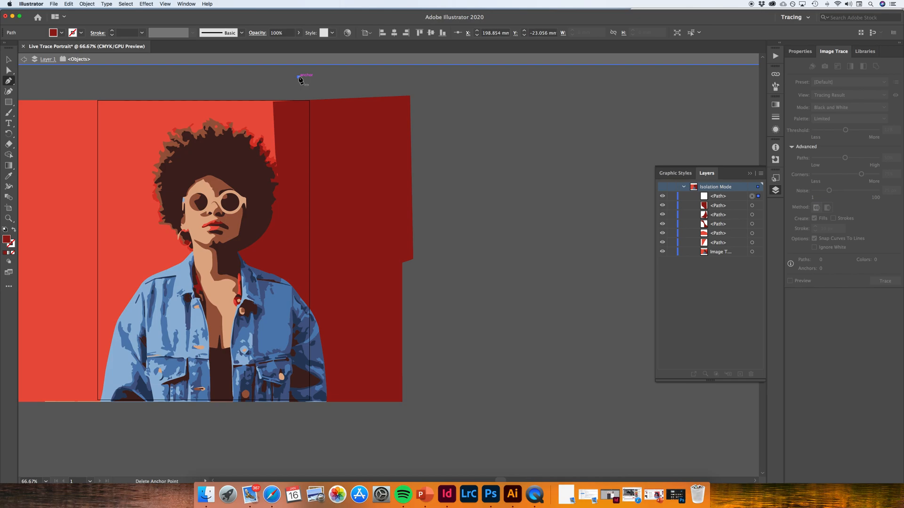
# Resize the upper wall shape so its outer side meets the portrait's edge and its top extends above the portrait, and deselect it
pyautogui.click(8, 59)
pyautogui.click(339, 137)
pyautogui.moveTo(414, 97); pyautogui.dragTo(405, 99)
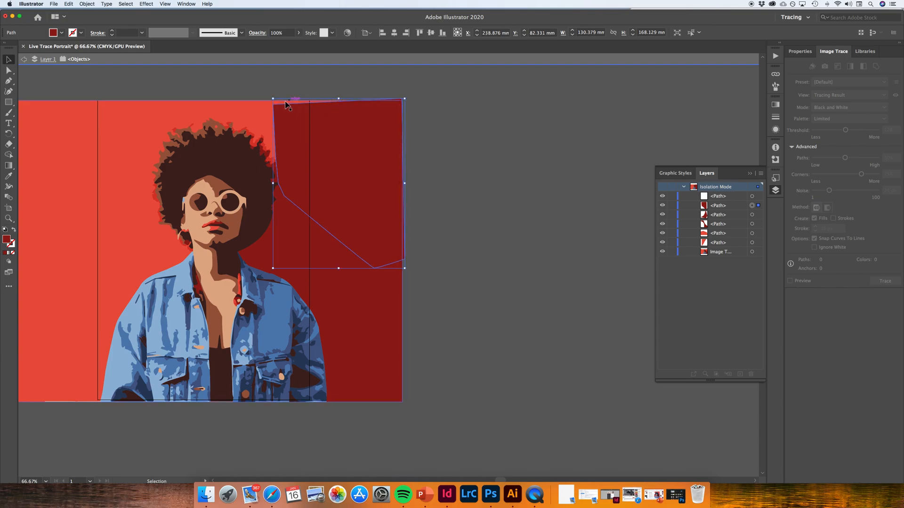
pyautogui.moveTo(273, 100); pyautogui.dragTo(273, 96)
pyautogui.click(487, 185)
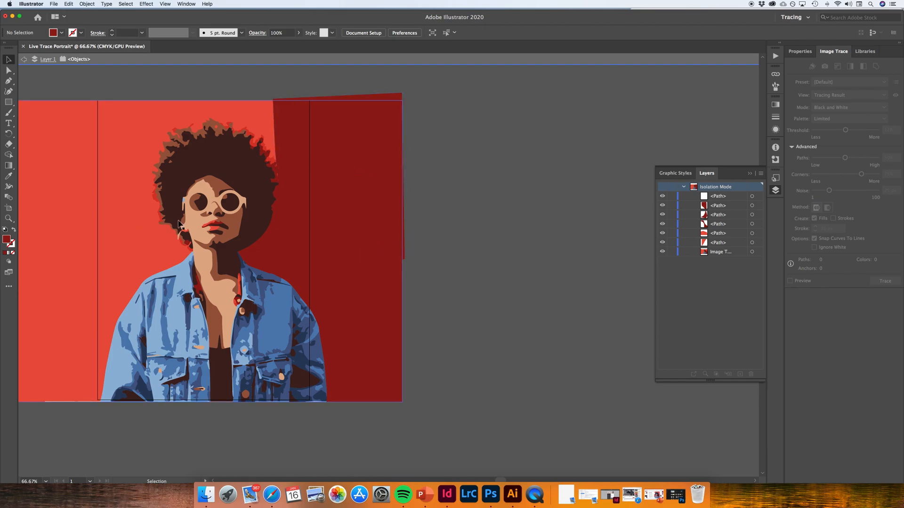
pyautogui.click(116, 197)
pyautogui.press('a')
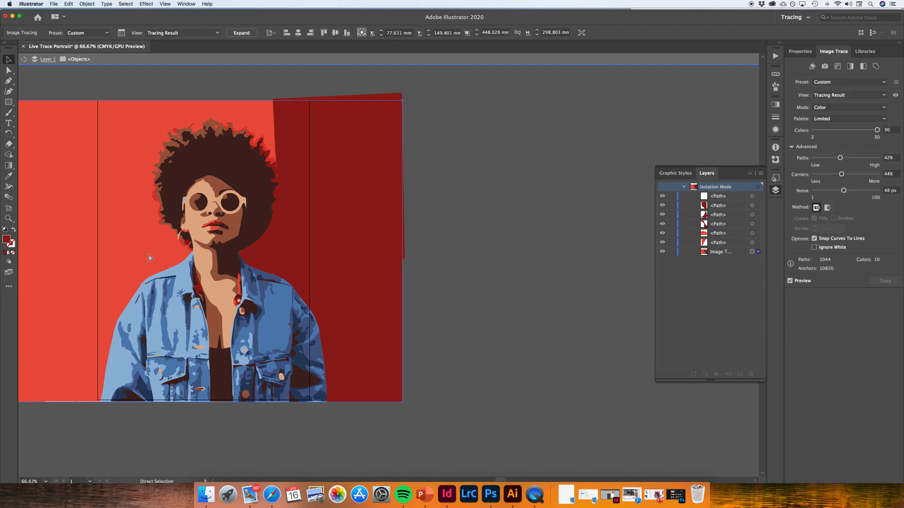
pyautogui.press('super+equal')
pyautogui.press('super+equal')
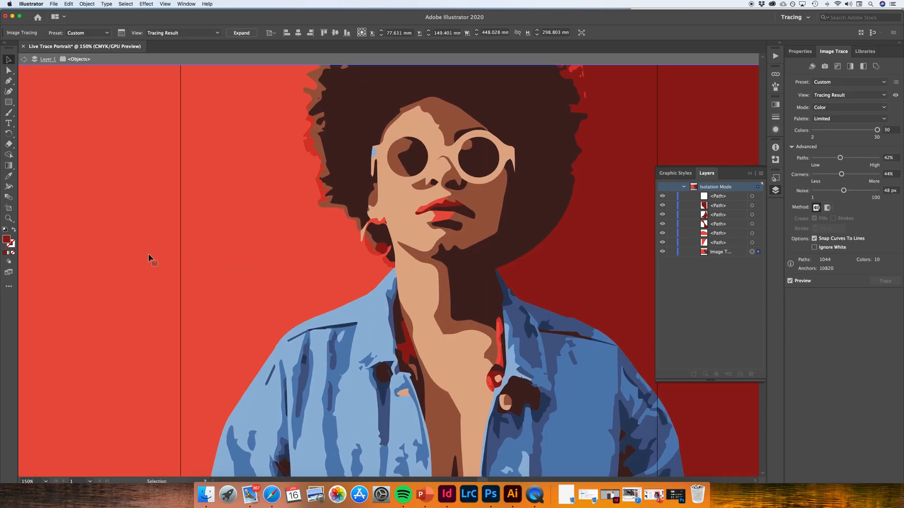
pyautogui.hscroll(4, 149, 258)
pyautogui.scroll(2, 148, 258)
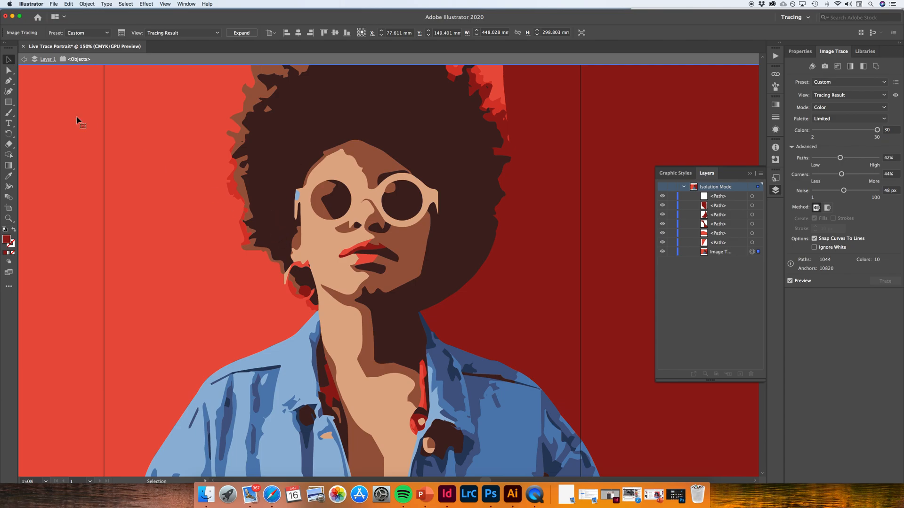
pyautogui.click(9, 81)
pyautogui.click(305, 186)
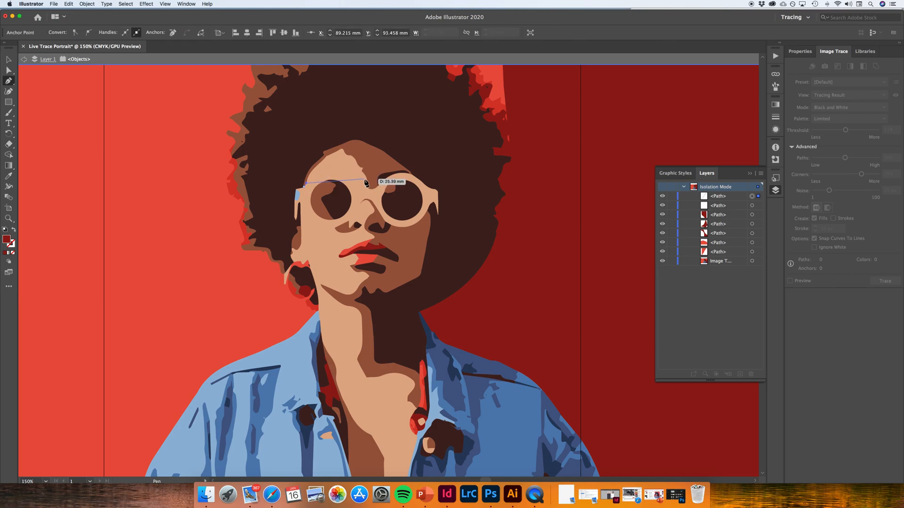
pyautogui.moveTo(367, 185); pyautogui.dragTo(407, 215)
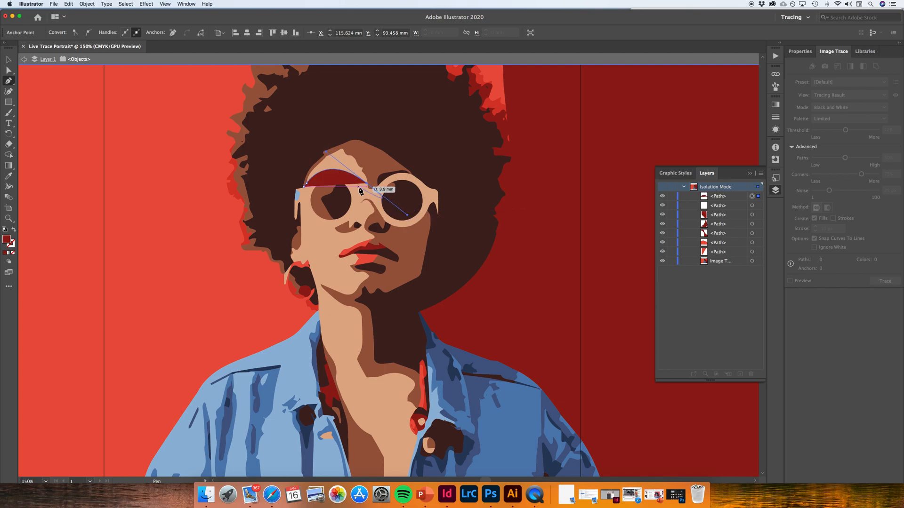
pyautogui.press('Delete')
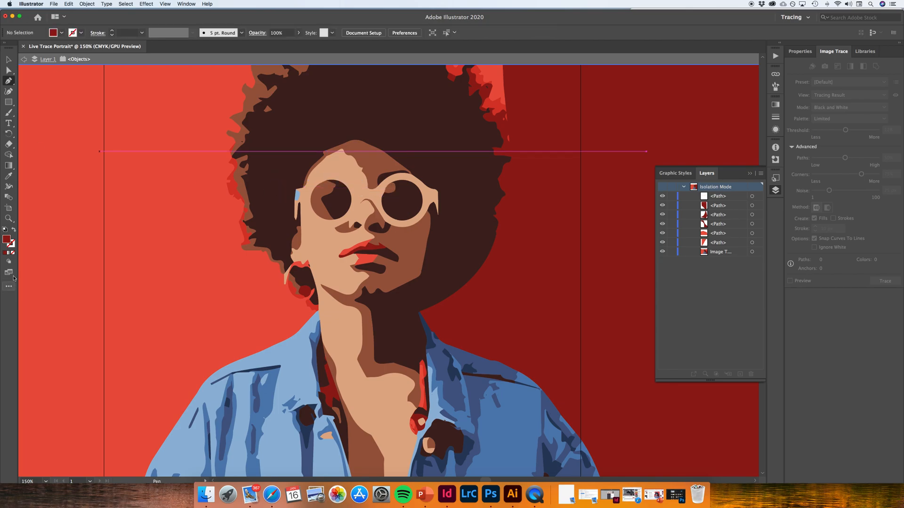
# Sample the brown forehead tone with the Eyedropper and run a Pen path along the sunglasses' upper rim from the temple toward the bridge
pyautogui.click(9, 176)
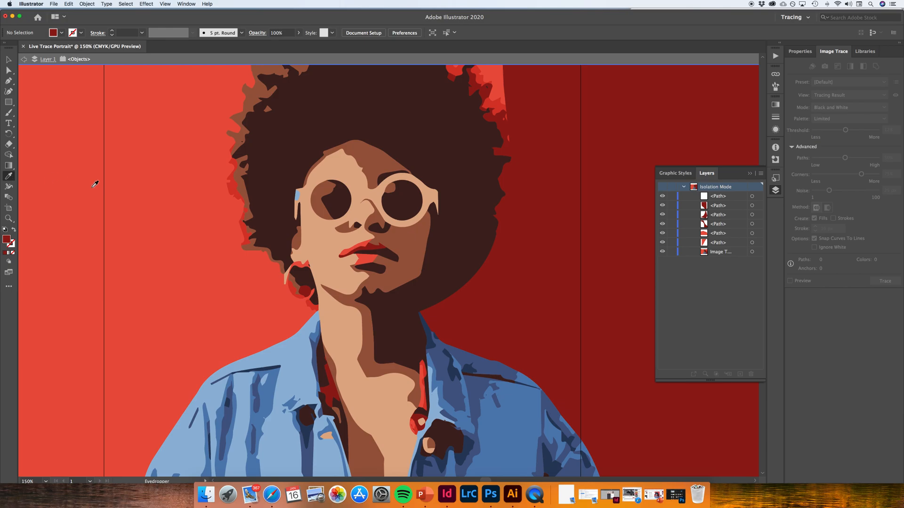
pyautogui.click(350, 168)
pyautogui.click(9, 81)
pyautogui.click(305, 185)
pyautogui.click(330, 172)
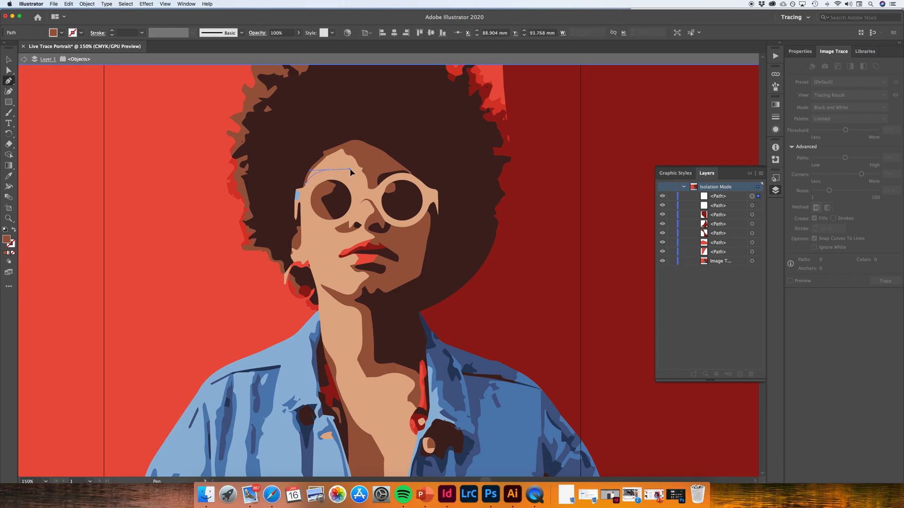
pyautogui.moveTo(351, 170); pyautogui.dragTo(350, 170)
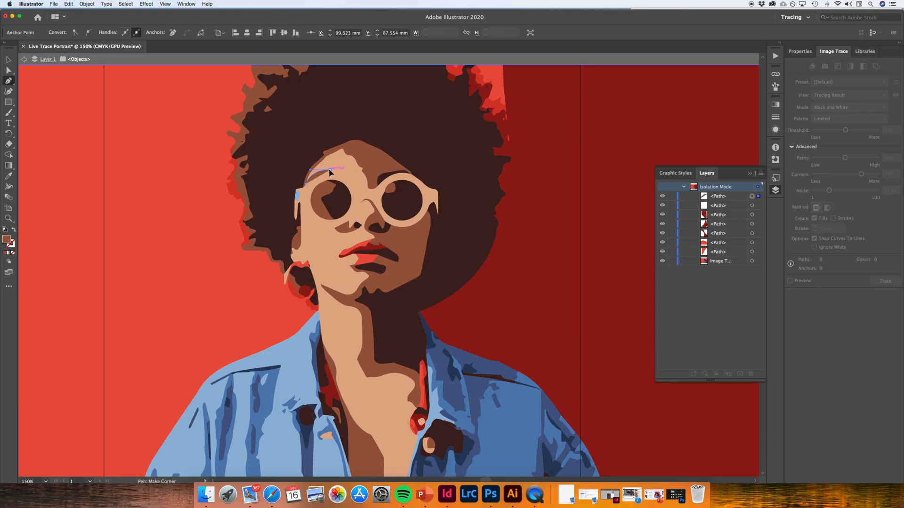
pyautogui.click(329, 171)
pyautogui.moveTo(357, 189); pyautogui.dragTo(356, 188)
pyautogui.click(351, 180)
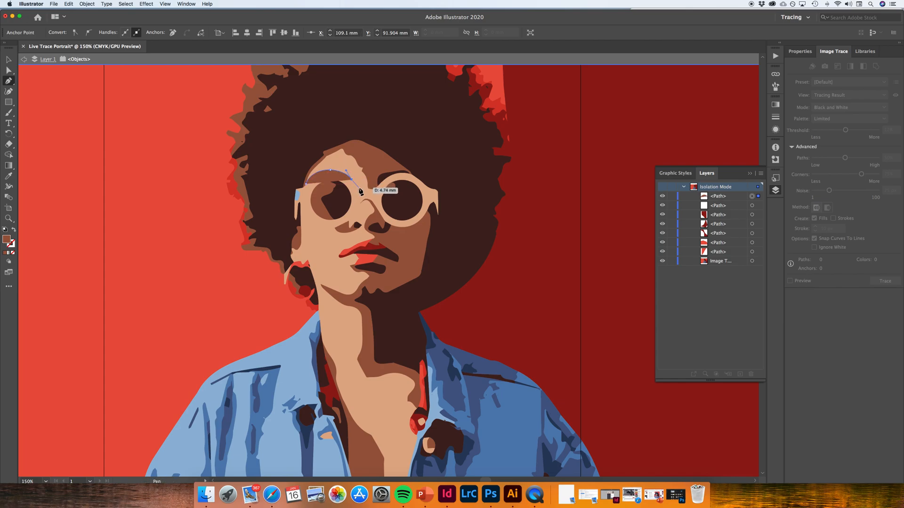
pyautogui.click(358, 187)
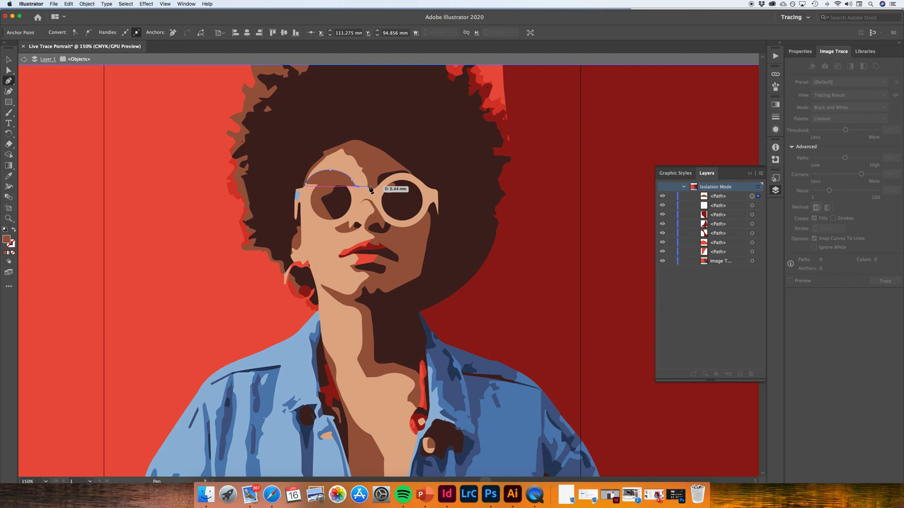
# Continue the brown path across the bridge and up around the forehead highlight, closing it at the starting anchor by the temple
pyautogui.click(370, 187)
pyautogui.click(370, 160)
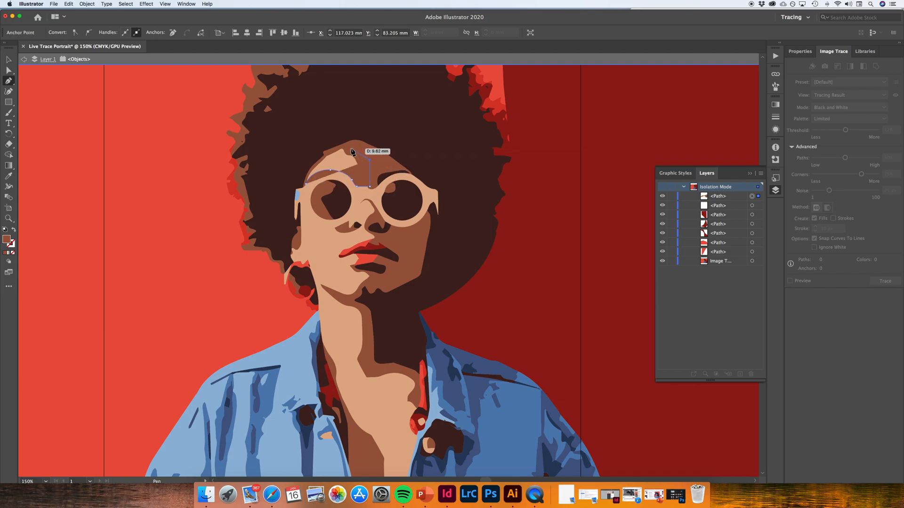
pyautogui.click(349, 146)
pyautogui.click(339, 146)
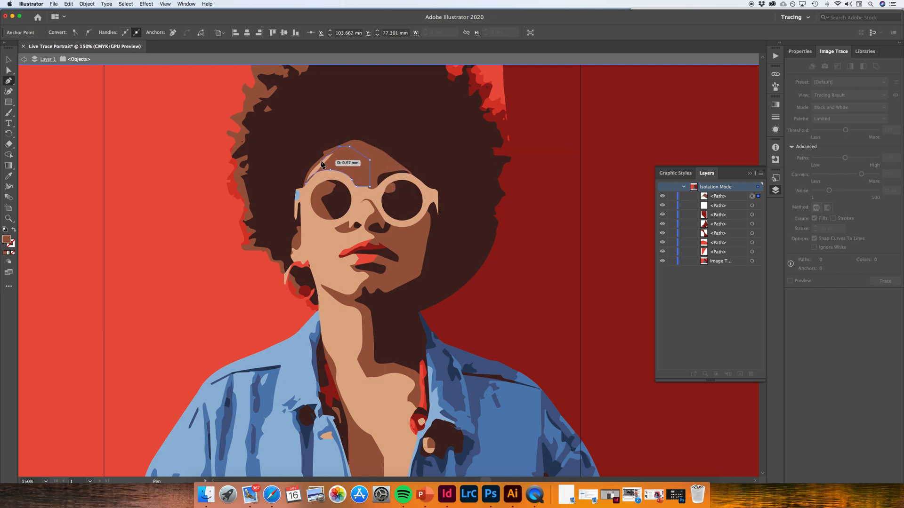
pyautogui.click(319, 162)
pyautogui.click(309, 172)
pyautogui.click(306, 186)
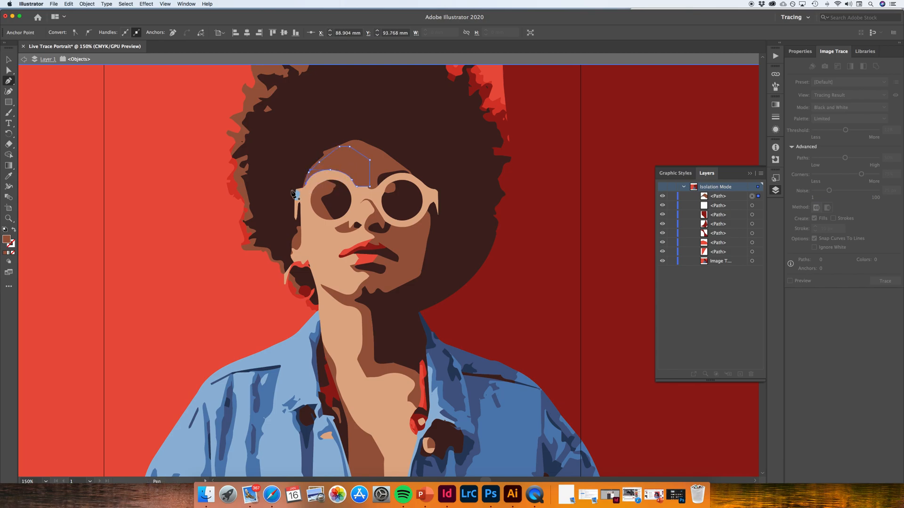
# Stretch the brown forehead patch slightly to fit against the sunglasses' rim, about 28.1 mm wide and 18.6 mm high
pyautogui.press('v')
pyautogui.click(166, 199)
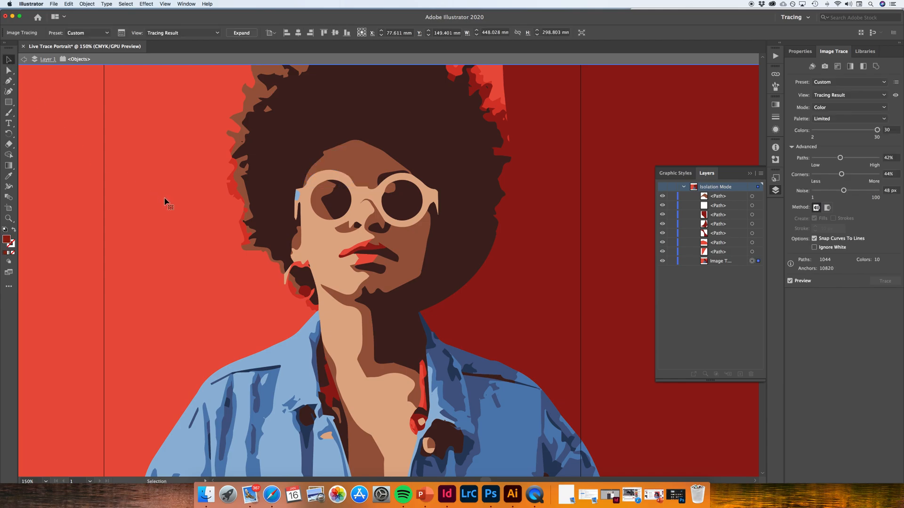
pyautogui.click(324, 171)
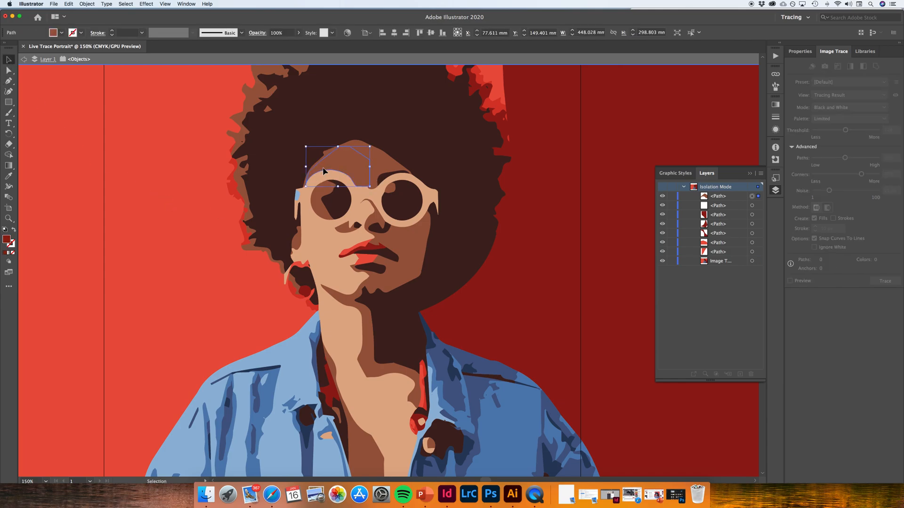
pyautogui.moveTo(322, 170); pyautogui.dragTo(306, 146)
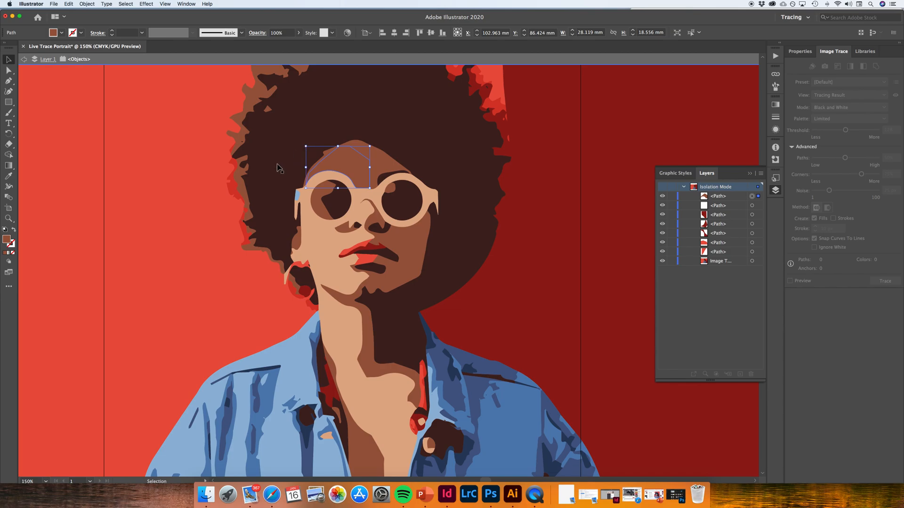
# Select the image-traced portrait, expand the tracing into vector paths, and ungroup them
pyautogui.click(279, 168)
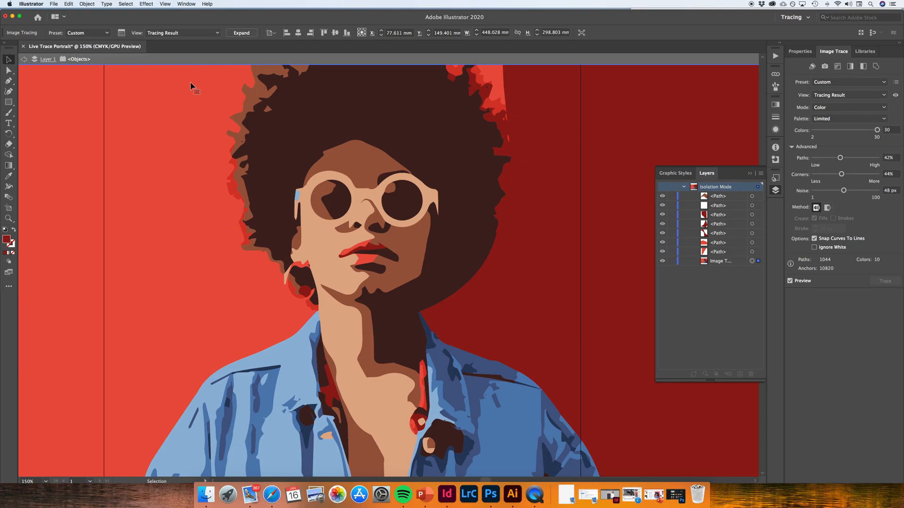
pyautogui.click(243, 32)
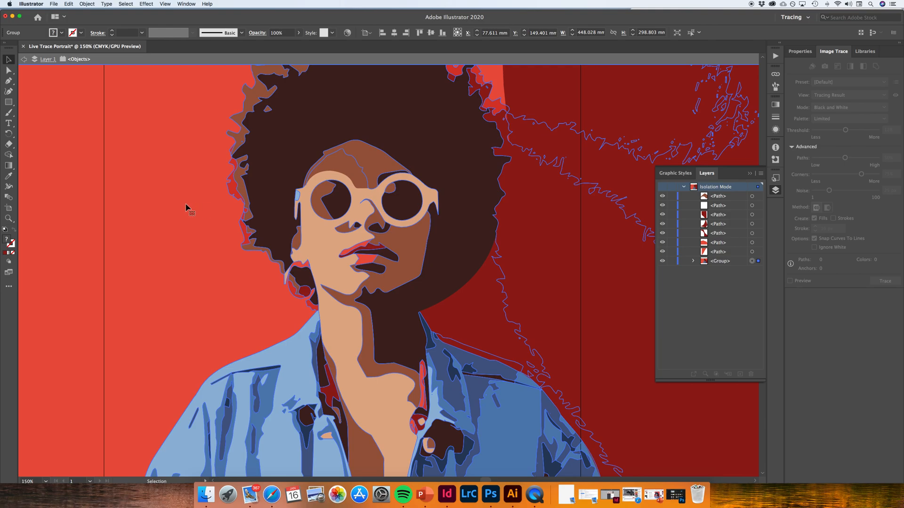
pyautogui.rightClick(297, 194)
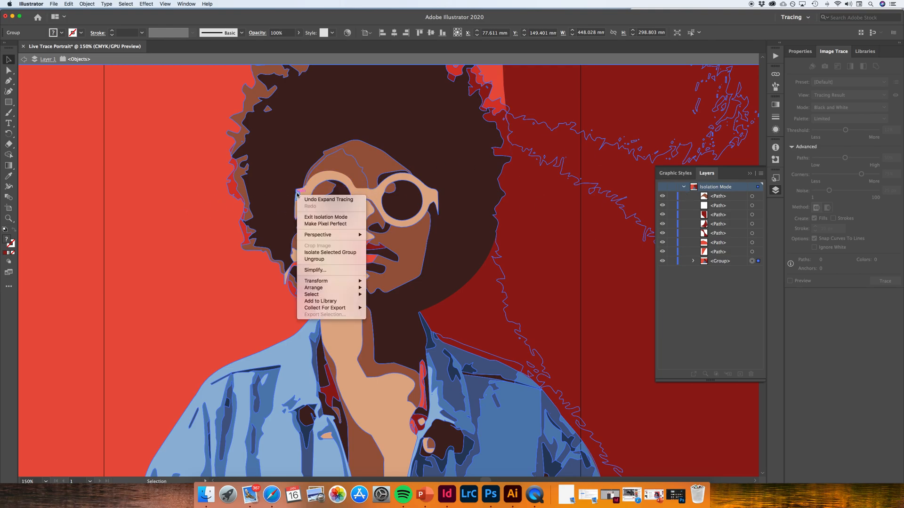
pyautogui.click(332, 260)
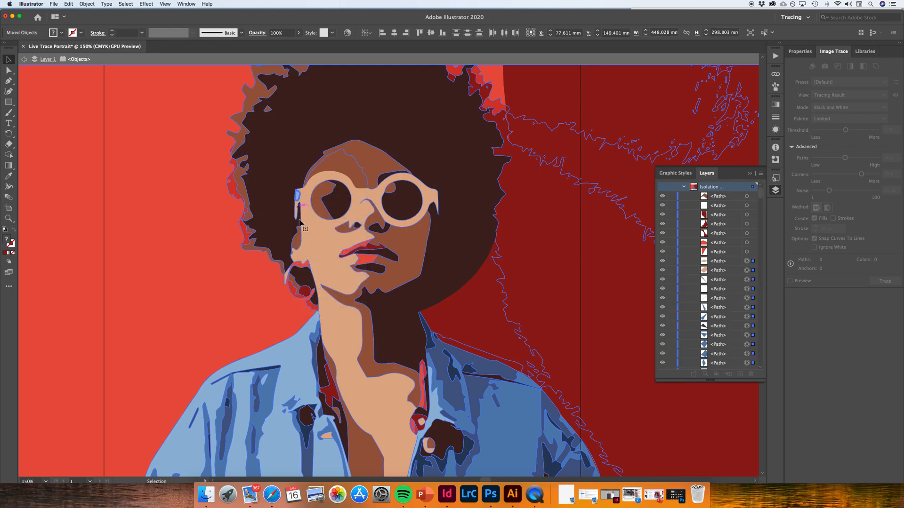
pyautogui.press('Delete')
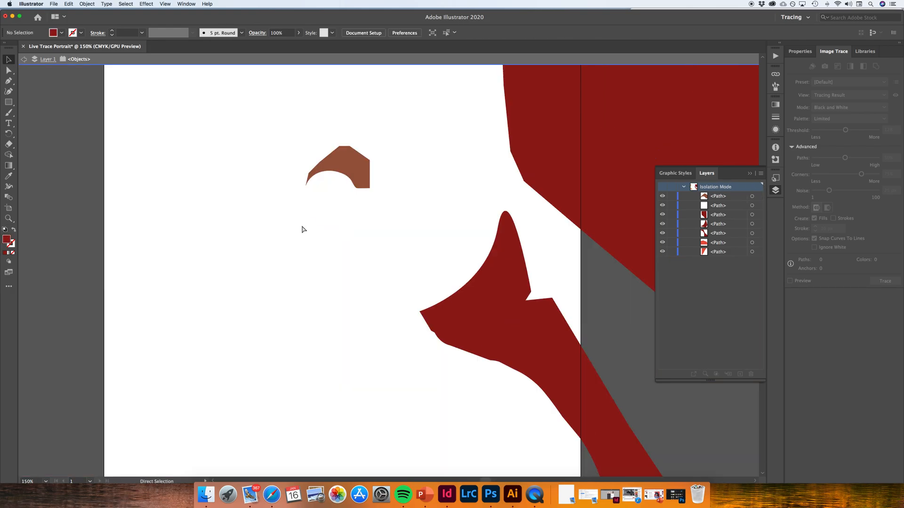
pyautogui.press('super+z')
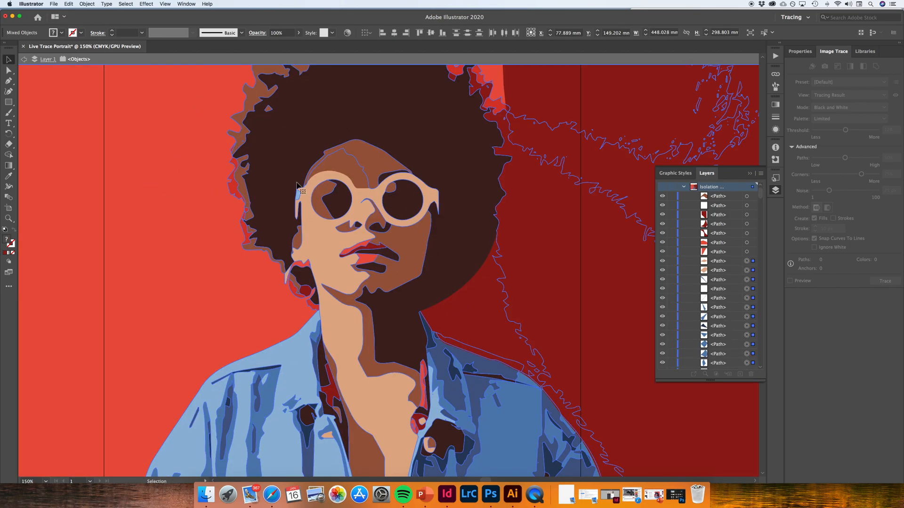
pyautogui.rightClick(275, 176)
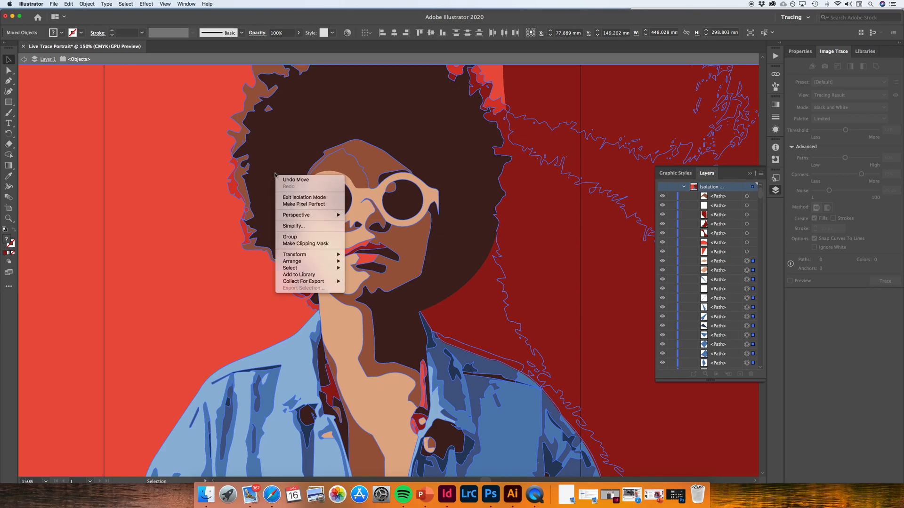
pyautogui.click(163, 241)
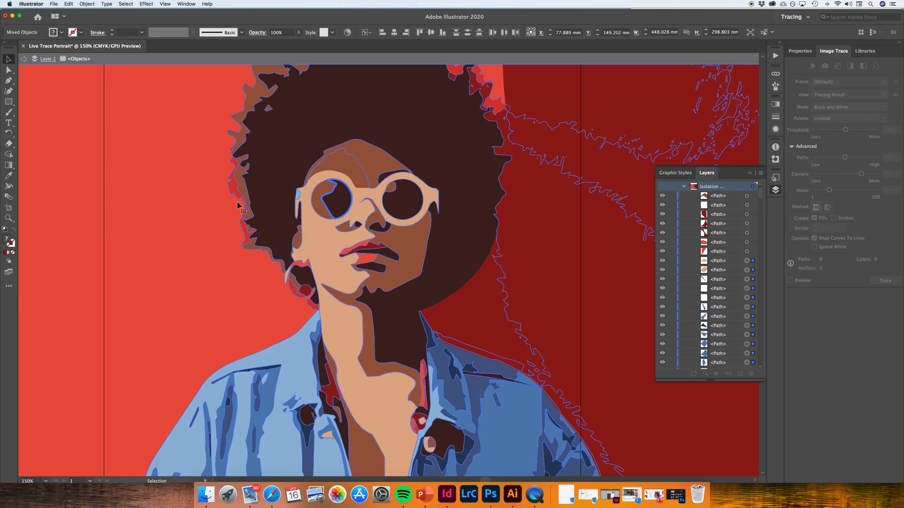
# Nudge the selected traced portrait paths slightly up and to the left, to about X 77.4 mm and Y 148.5 mm
pyautogui.moveTo(170, 185); pyautogui.dragTo(170, 184)
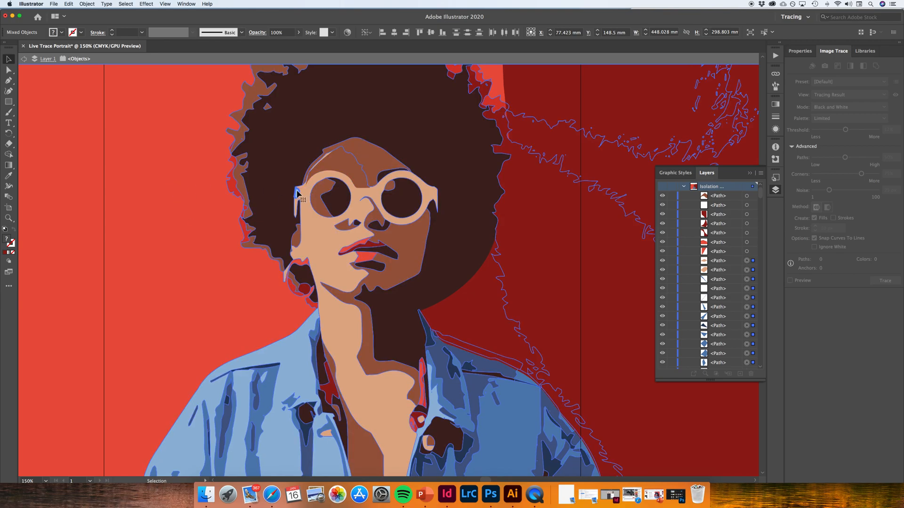
pyautogui.scroll(4, 127, 181)
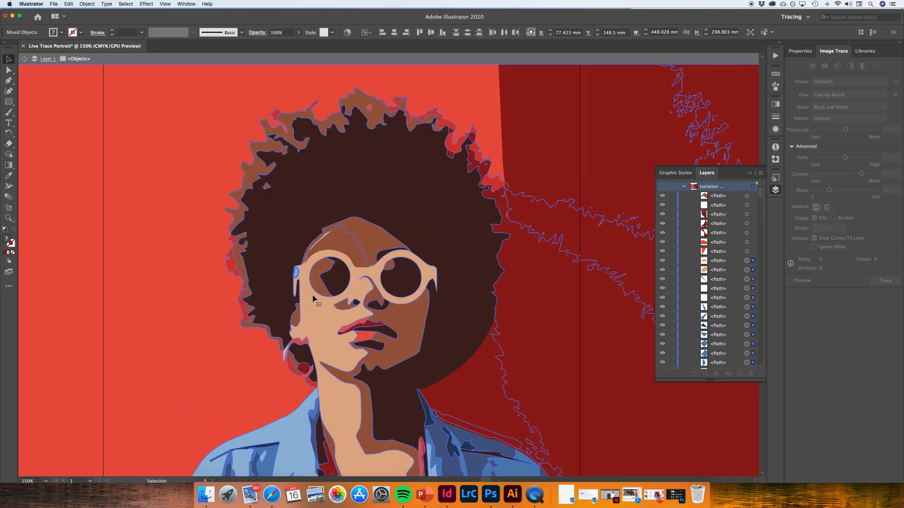